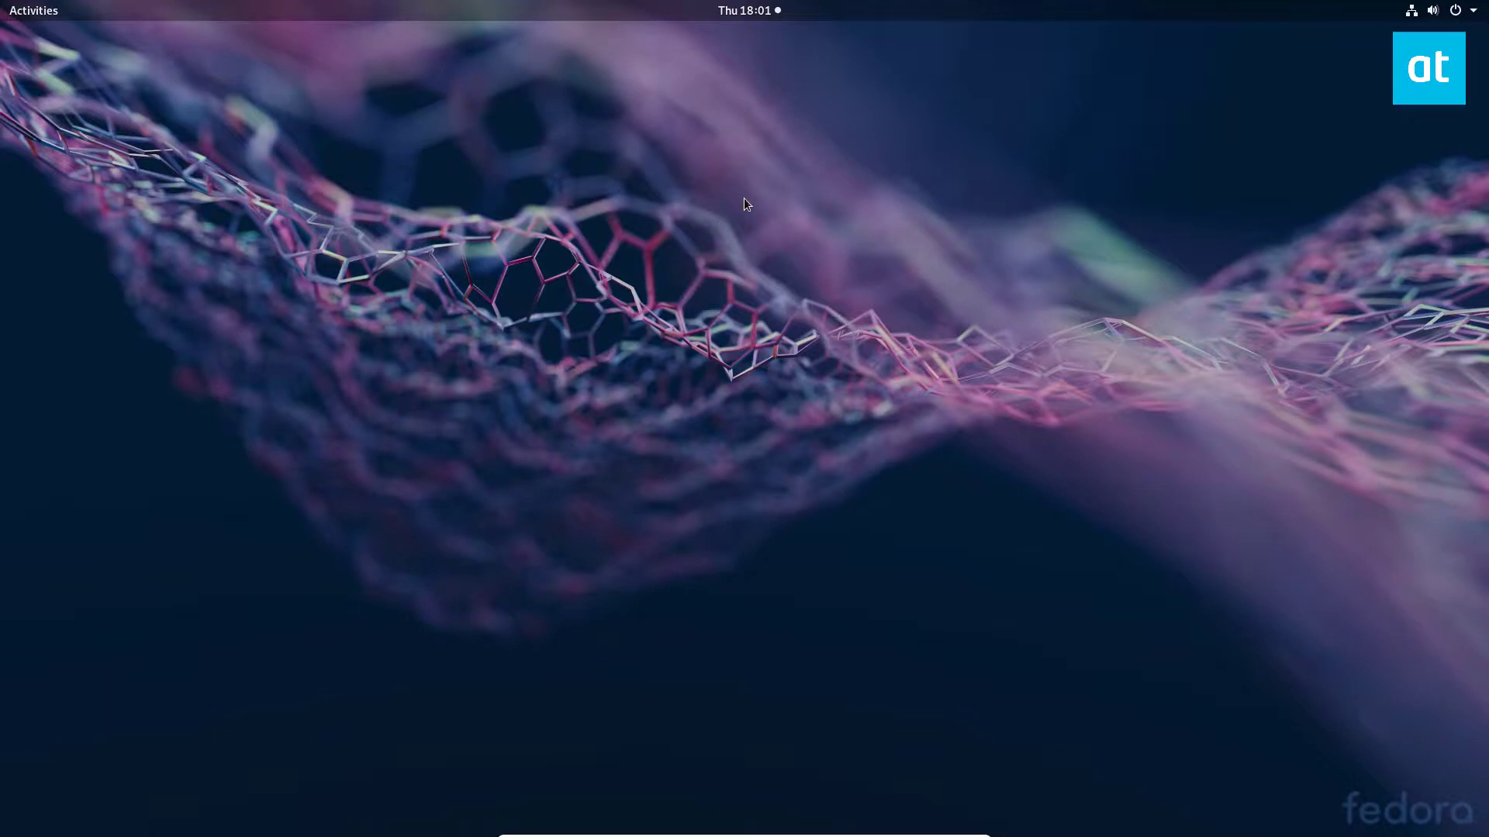
- Search Activities for 'def' and launch the Default Applications settings page
key("super")
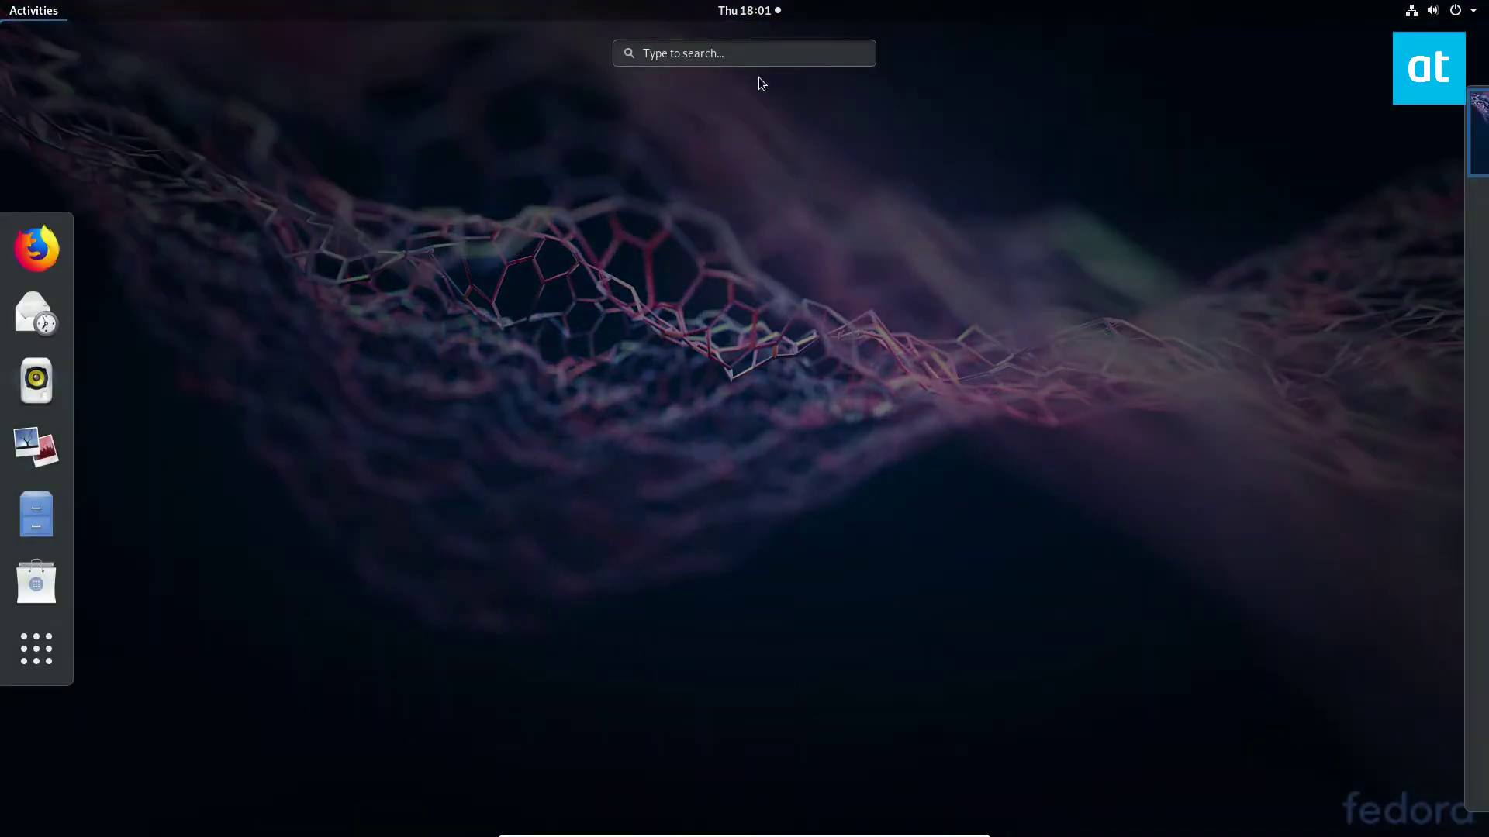
type("def")
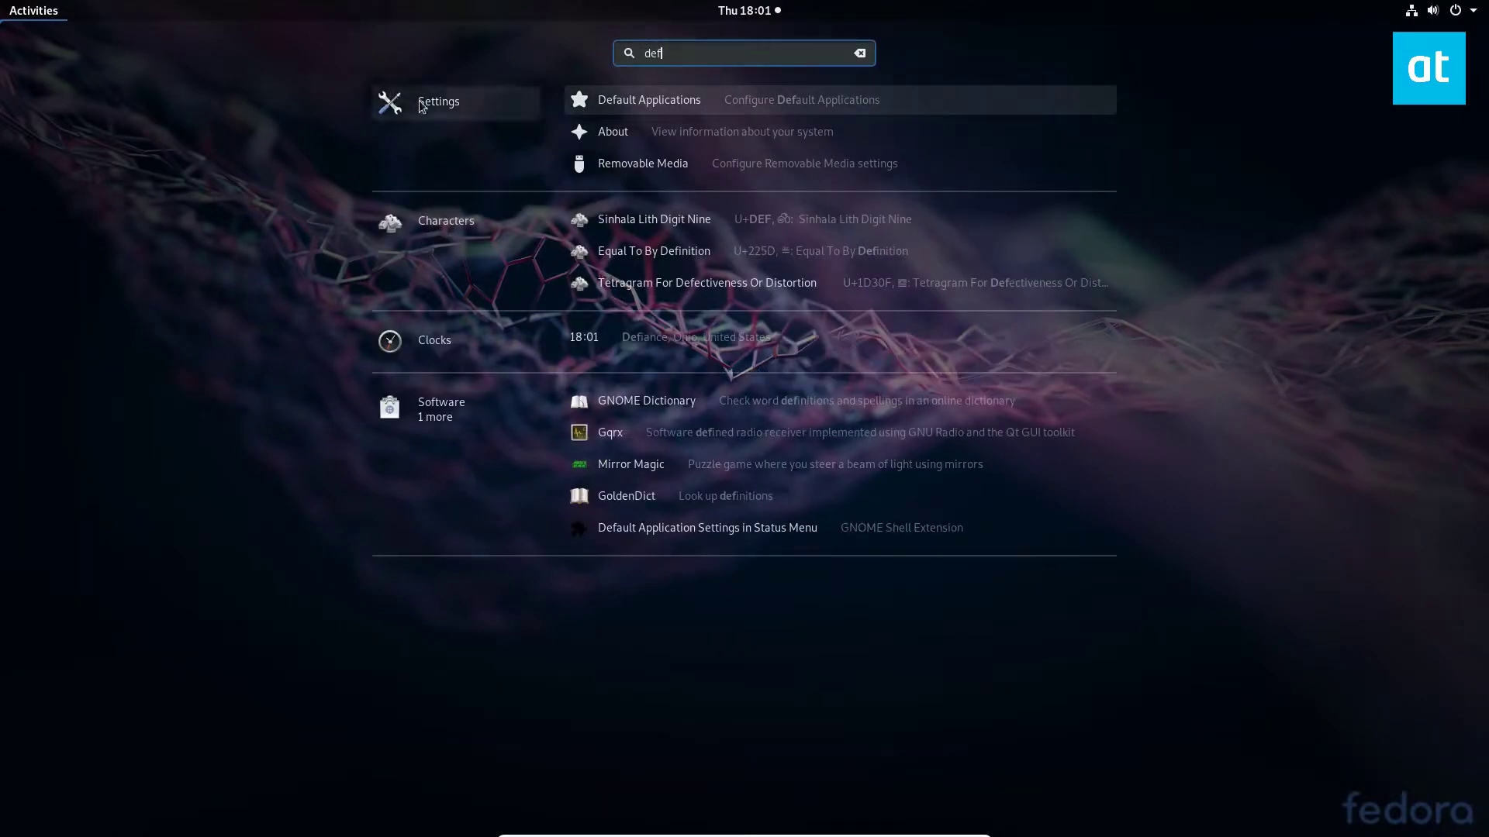
left_click(676, 96)
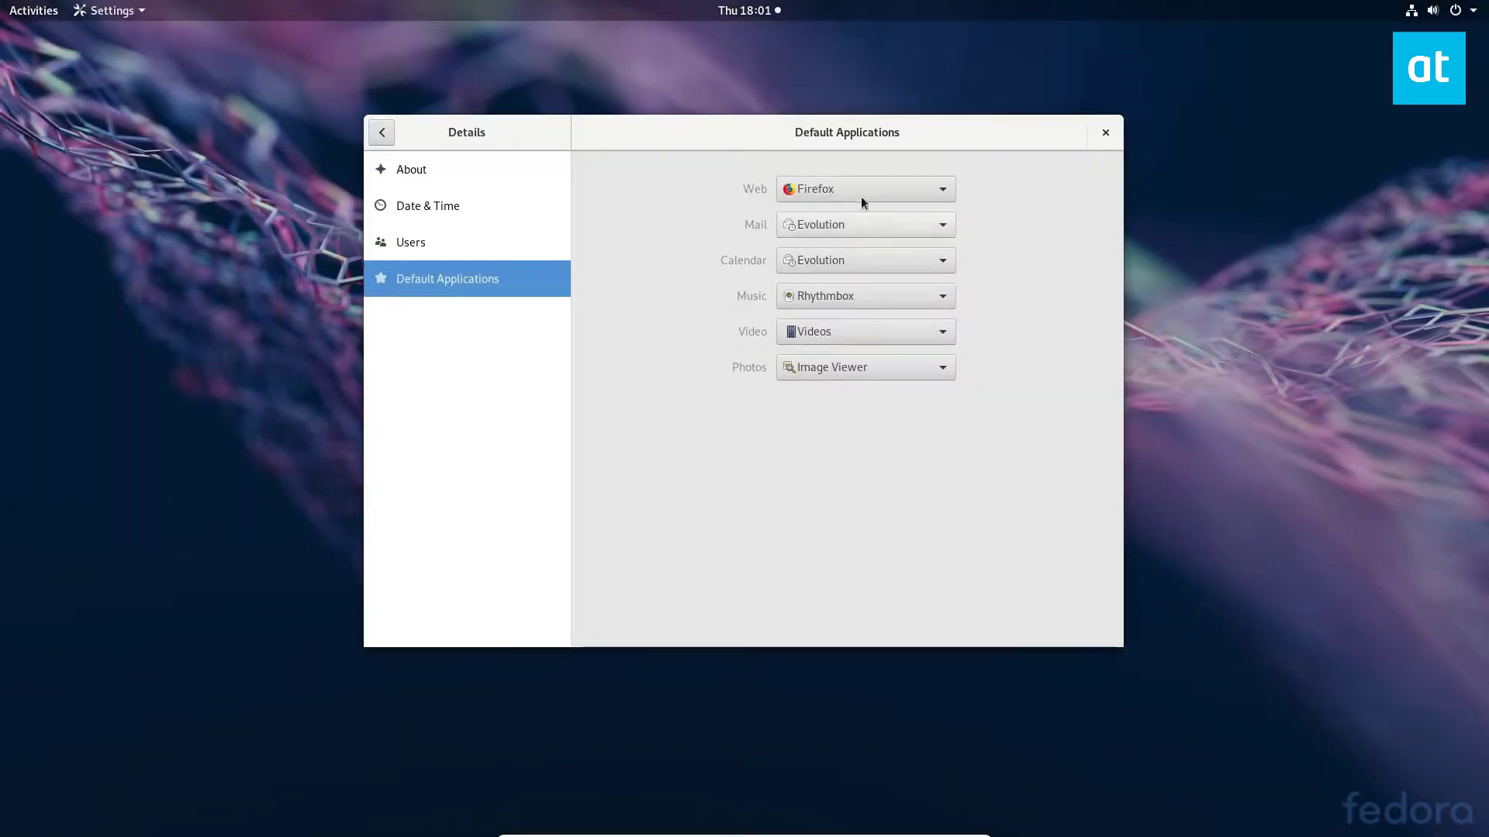
- Keep Firefox as the web browser and switch Mail from Evolution to Thunderbird
left_click(853, 190)
left_click(853, 190)
left_click(864, 224)
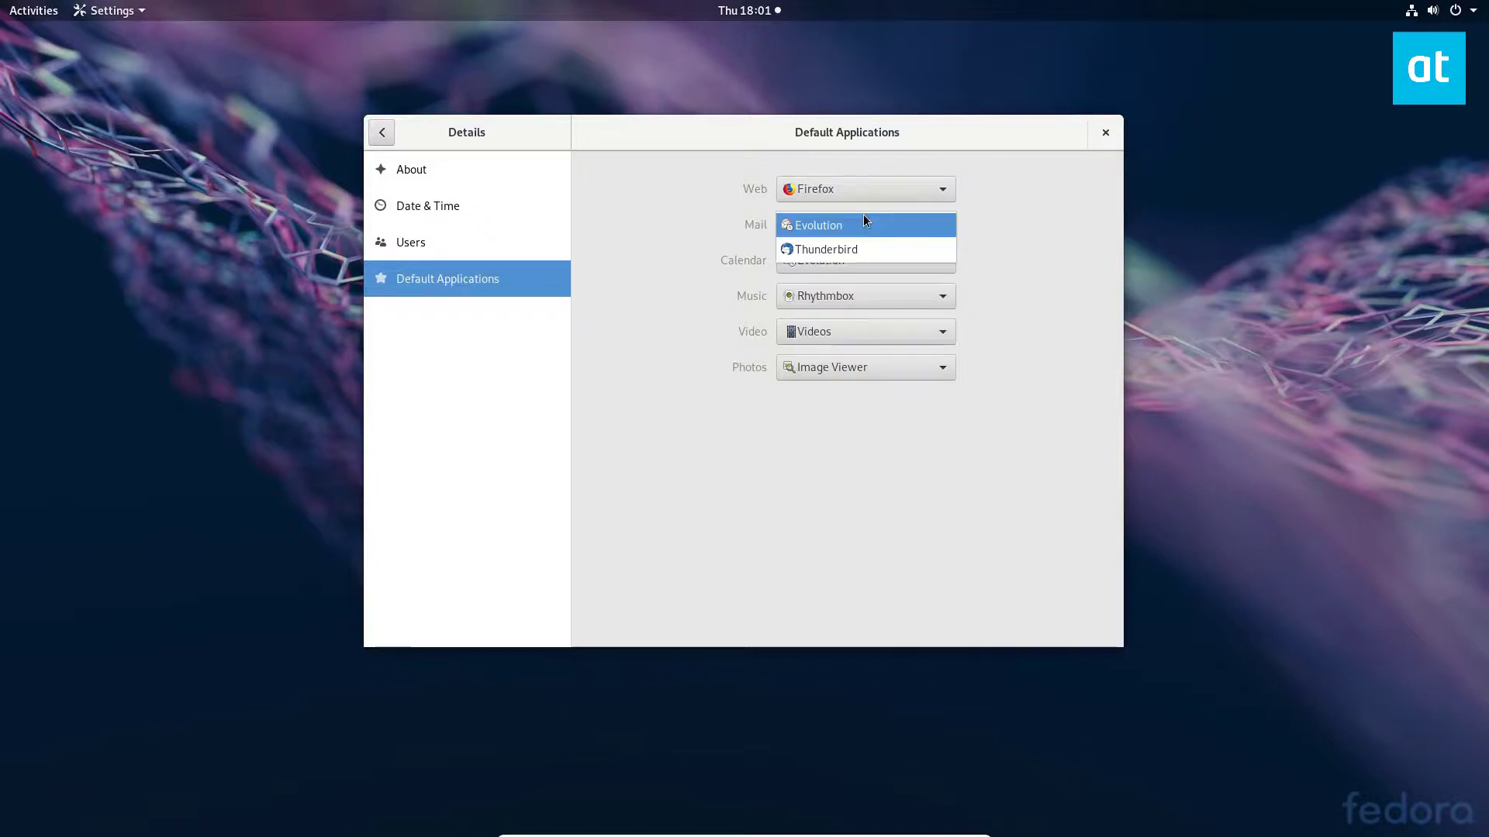
left_click(1047, 218)
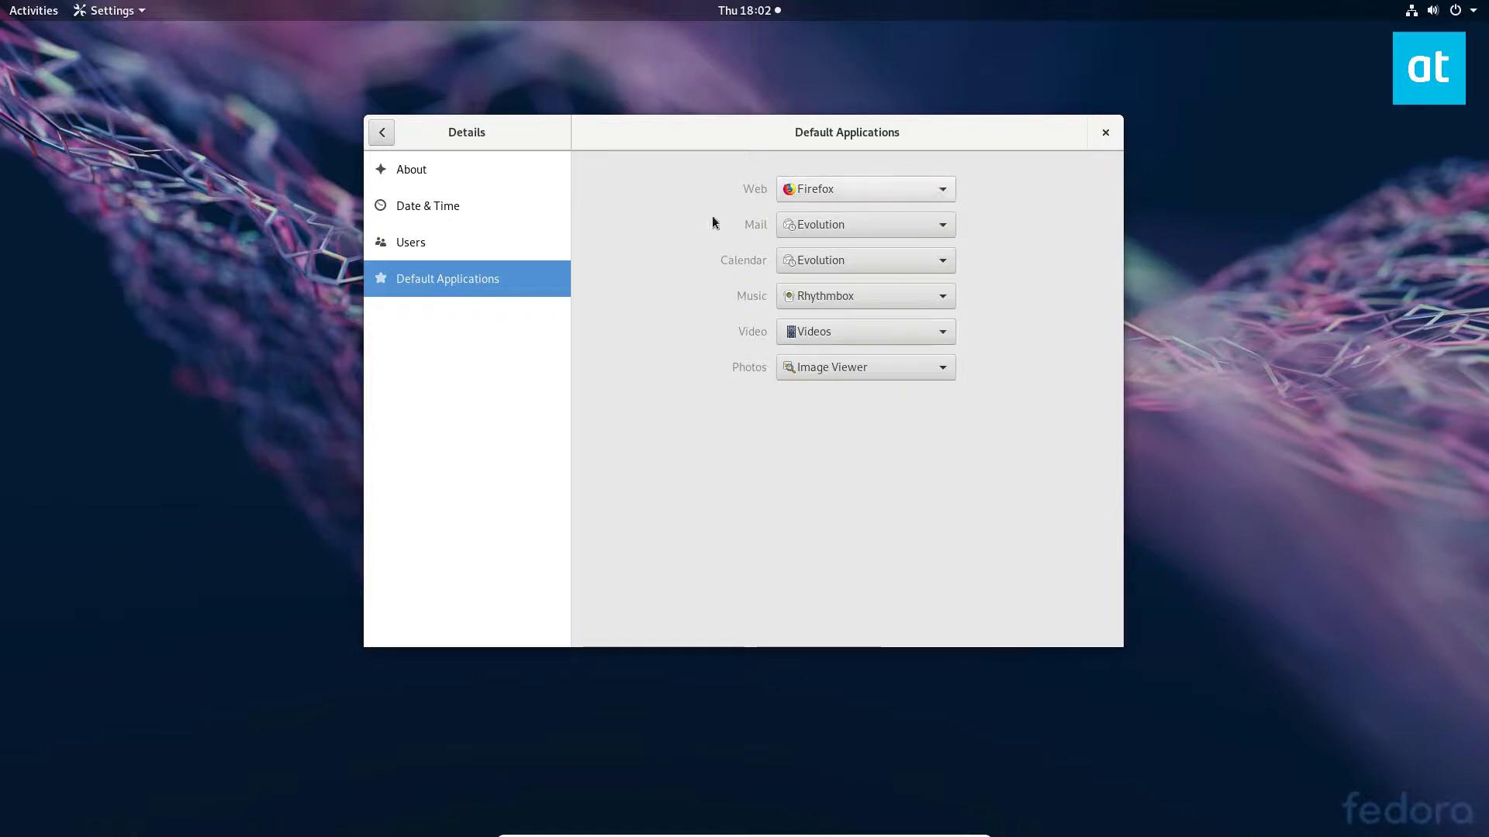
left_click(946, 194)
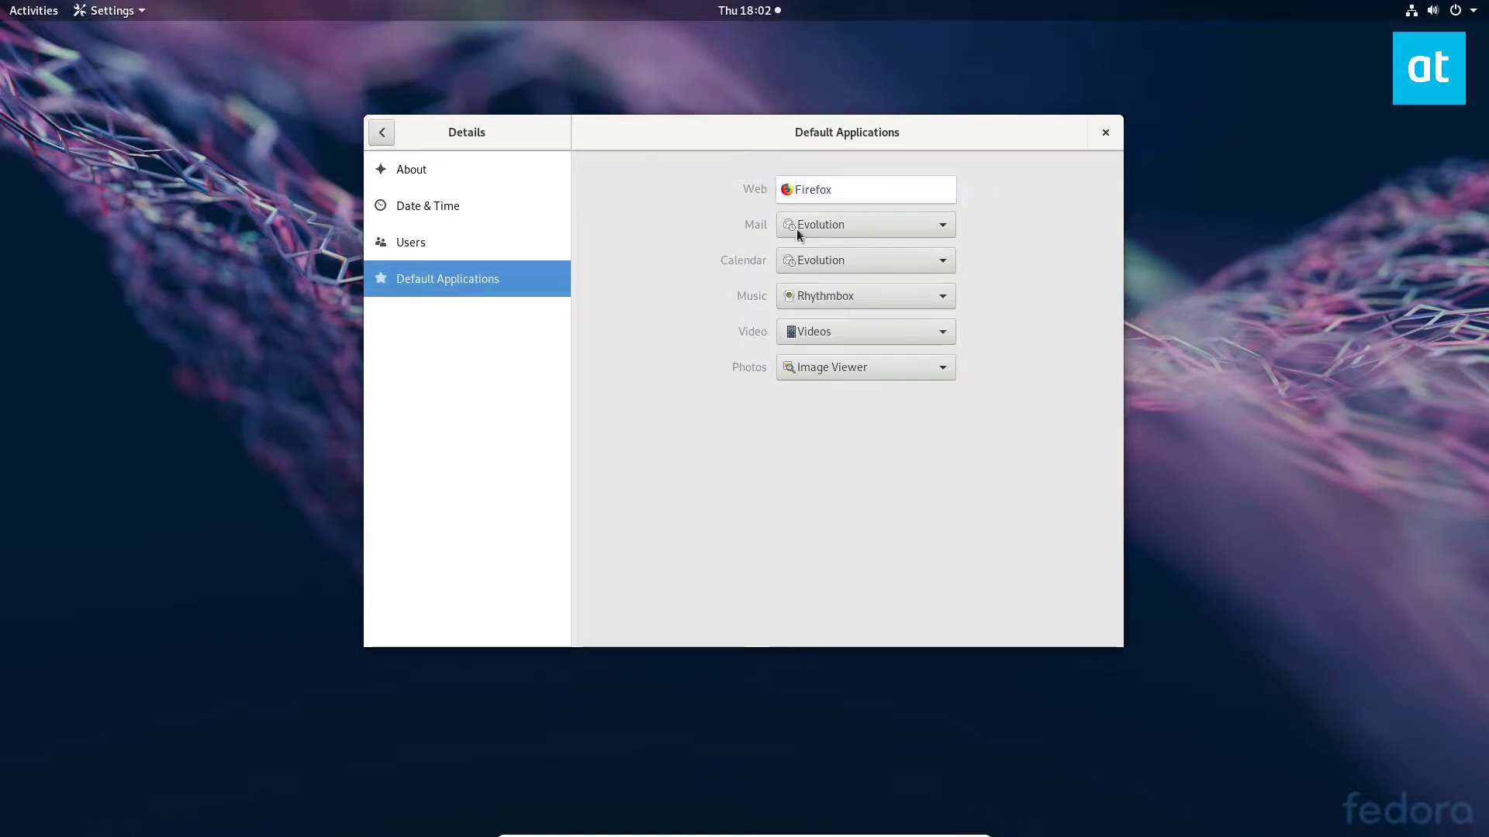
left_click(737, 231)
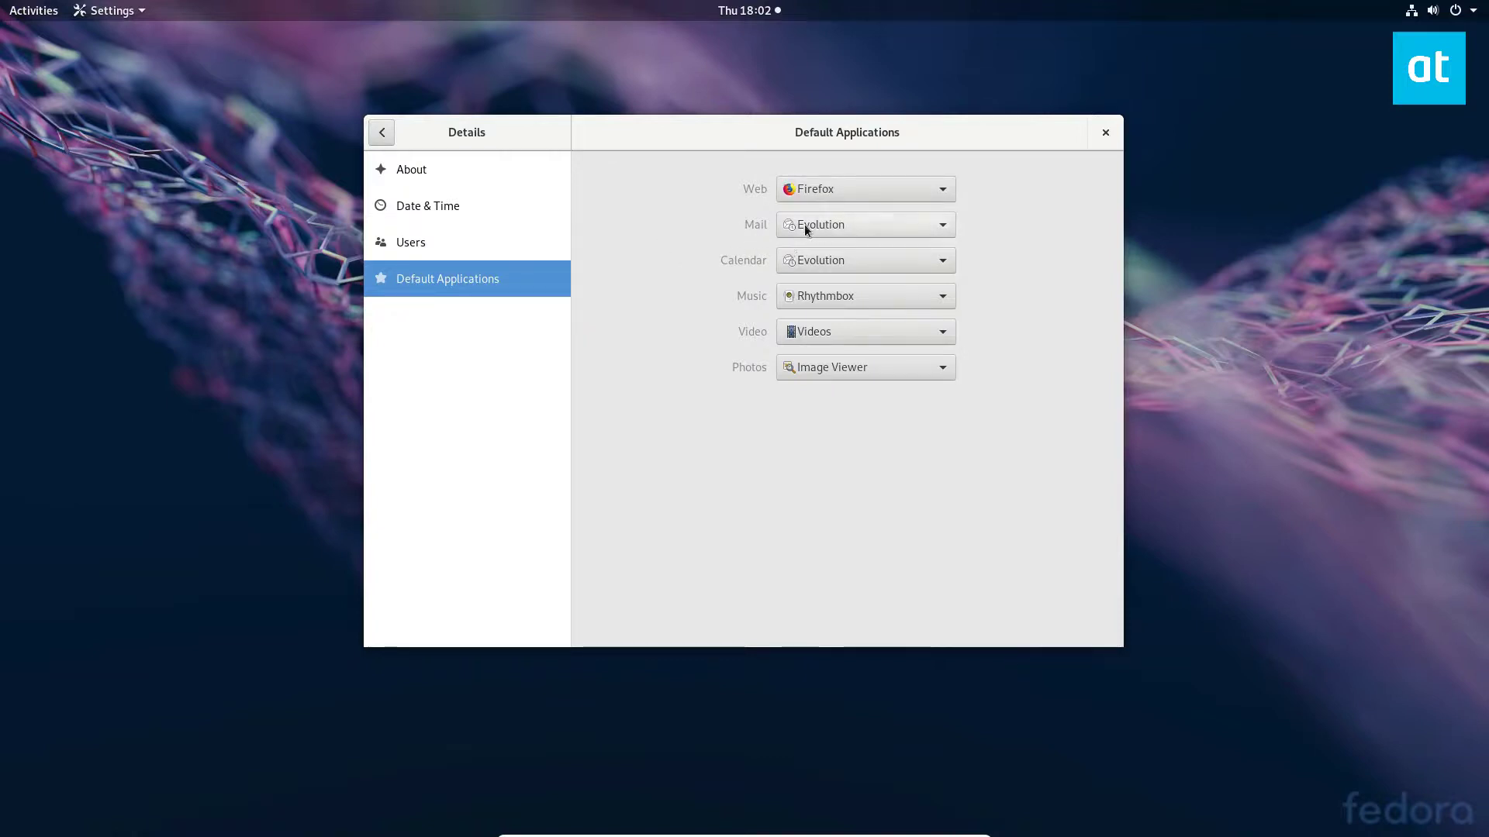
left_click(948, 229)
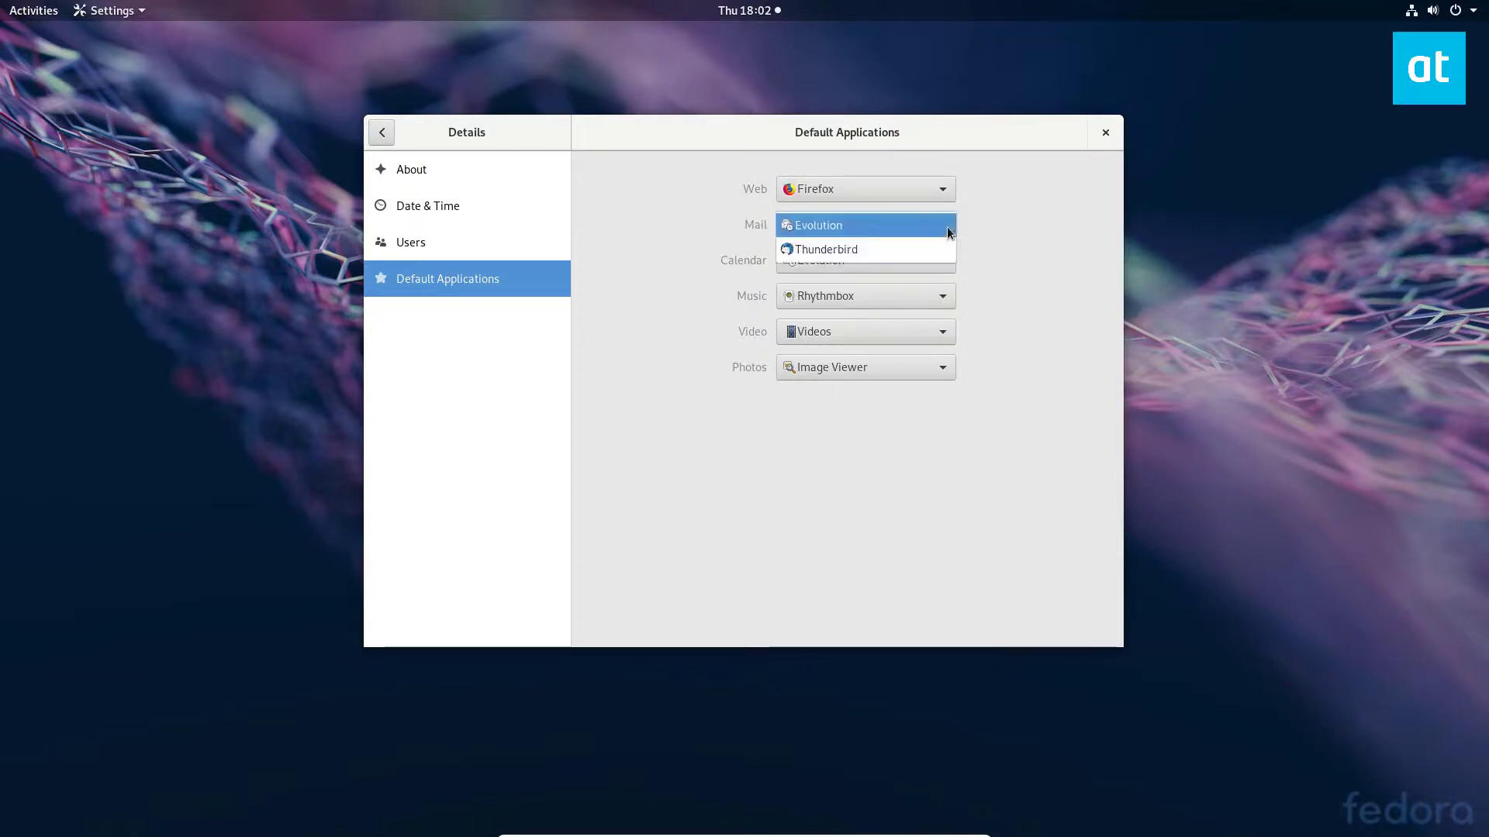
left_click(813, 248)
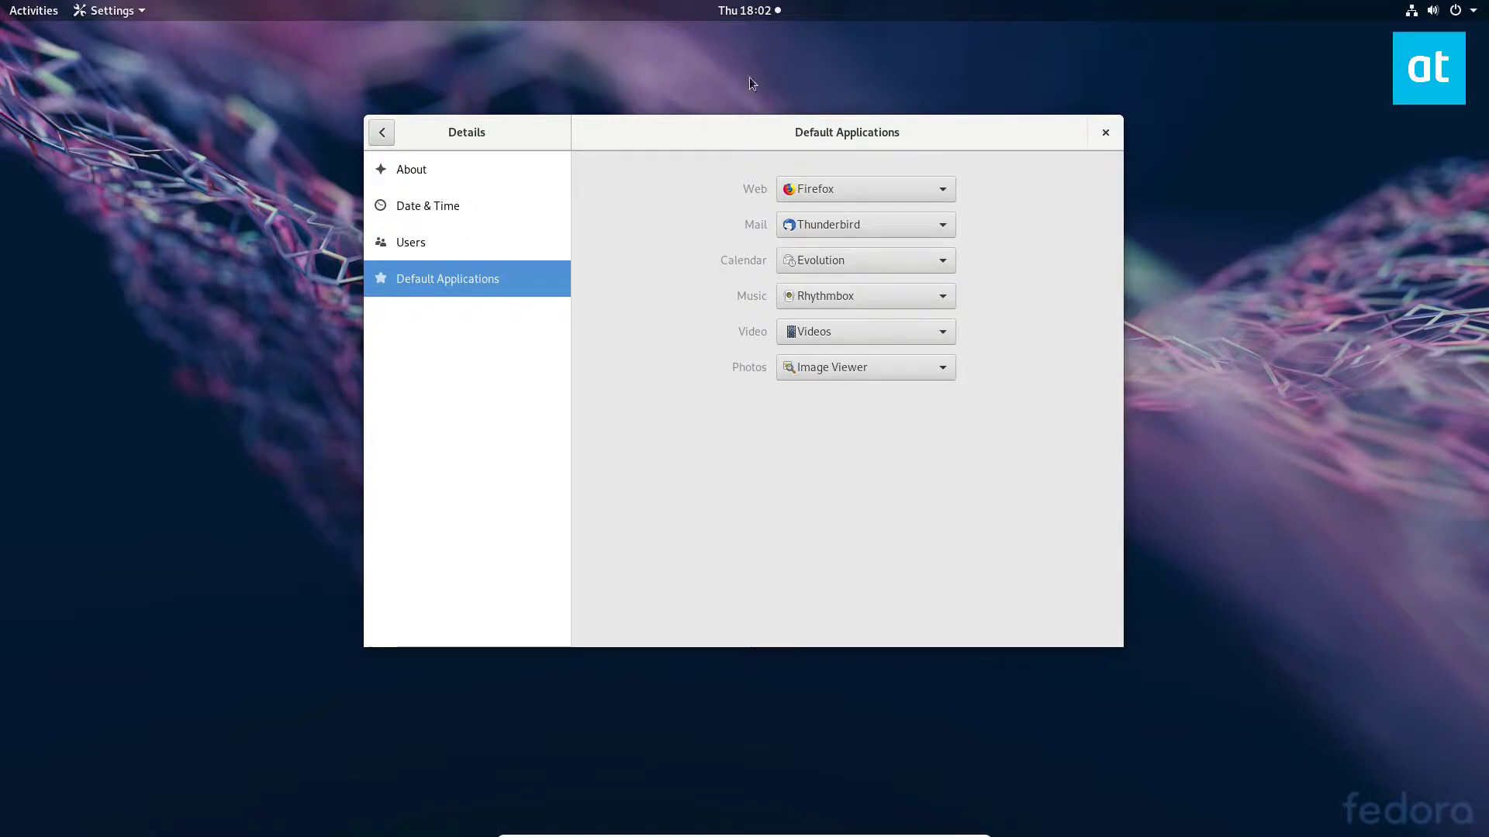
- Leave Calendar on Evolution and restore Music to Rhythmbox after briefly choosing Videos
left_click(932, 253)
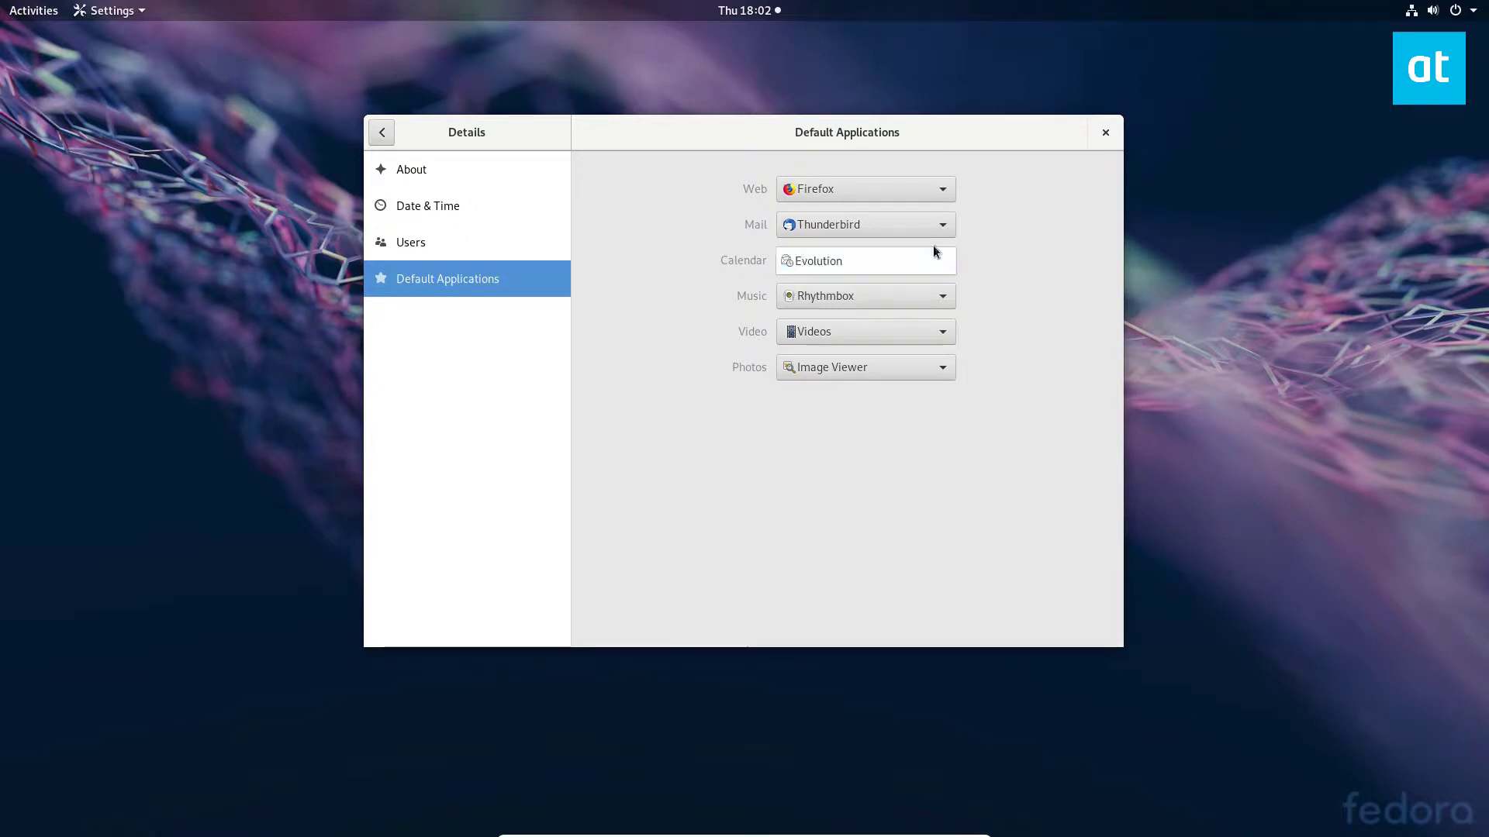
left_click(717, 353)
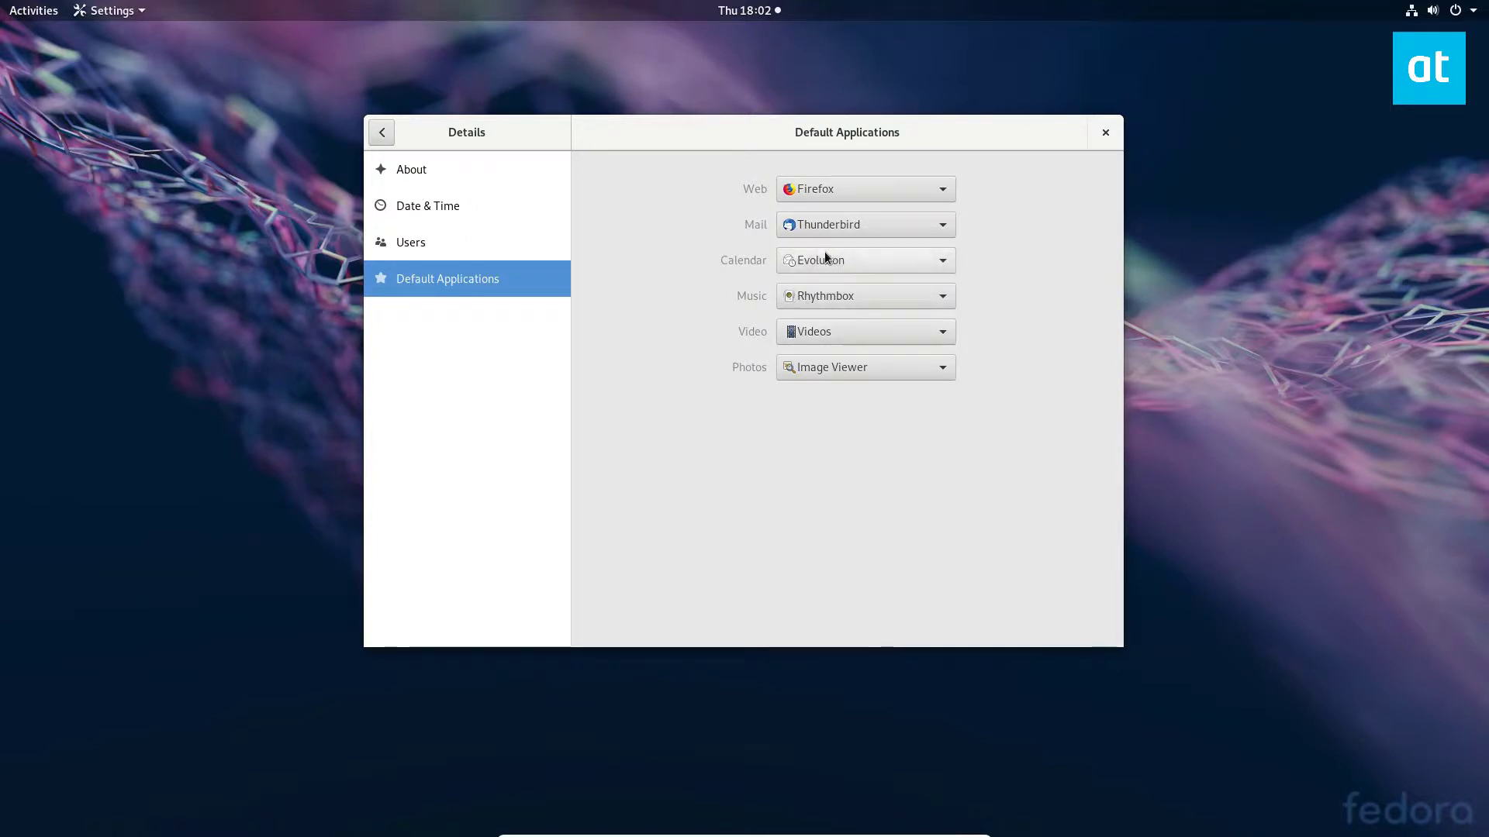
left_click(823, 297)
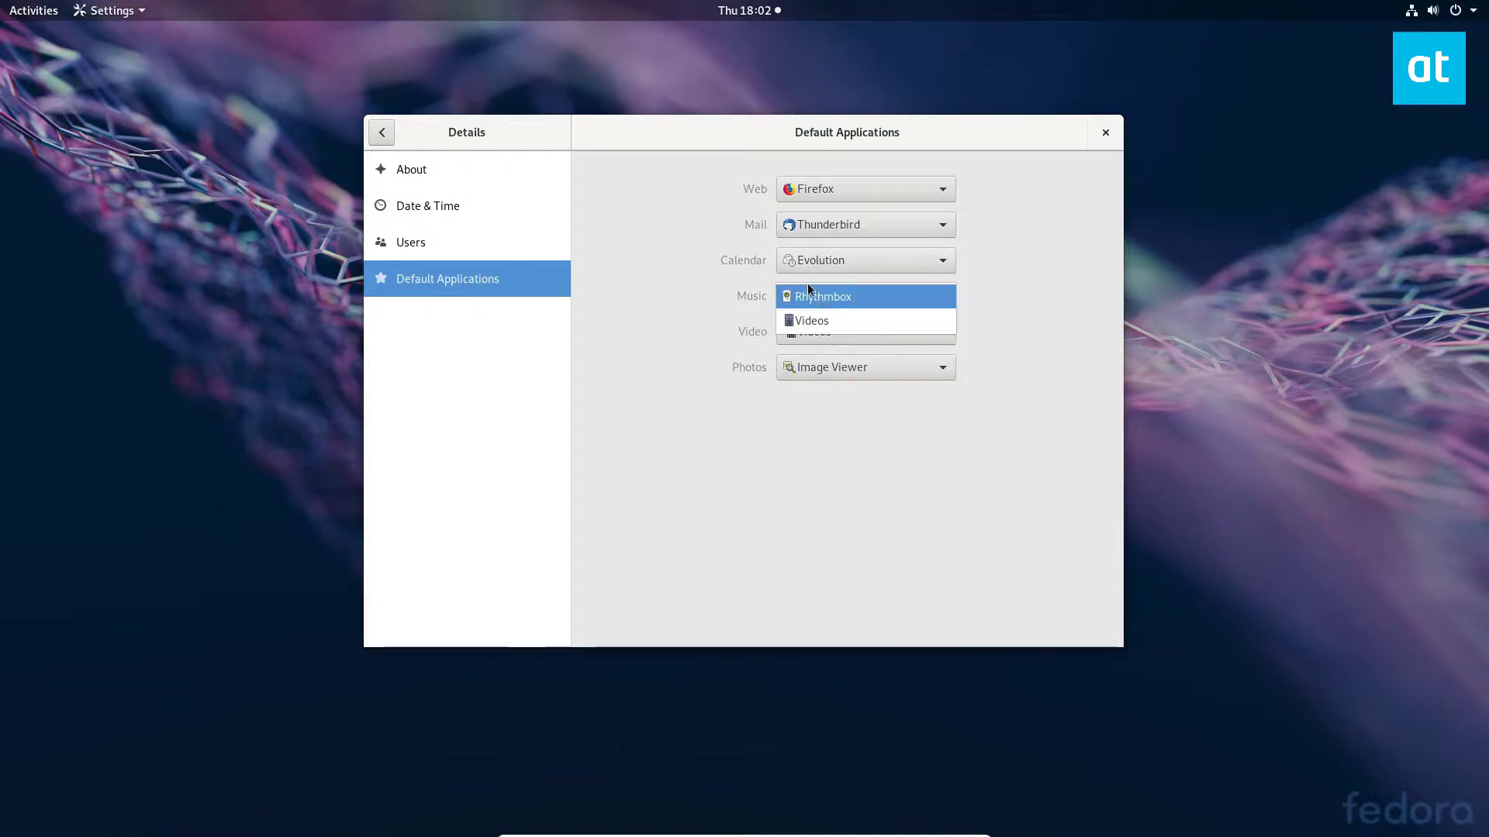
left_click(843, 320)
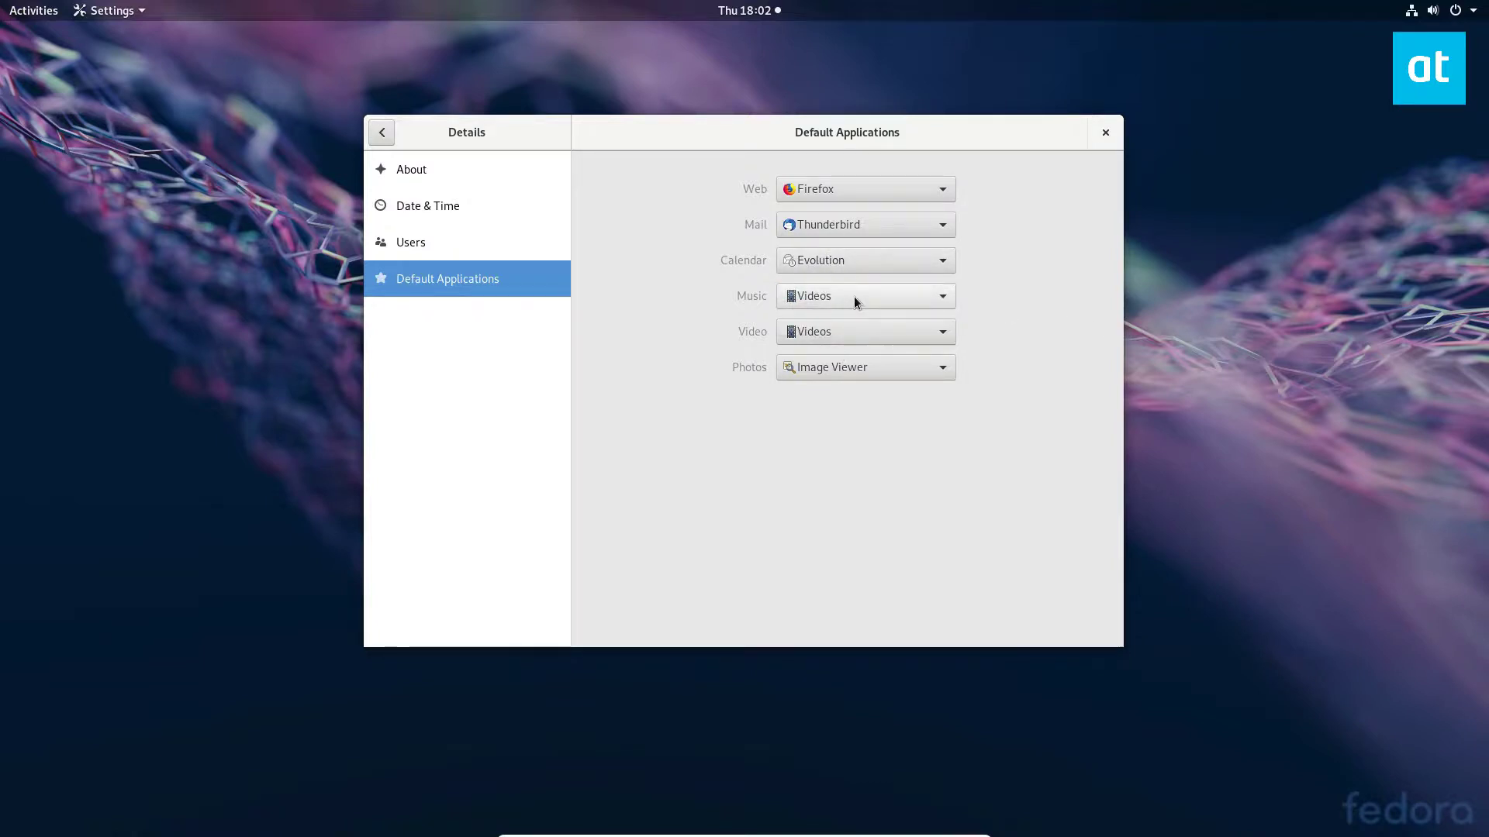
left_click(848, 329)
left_click(846, 301)
left_click(944, 297)
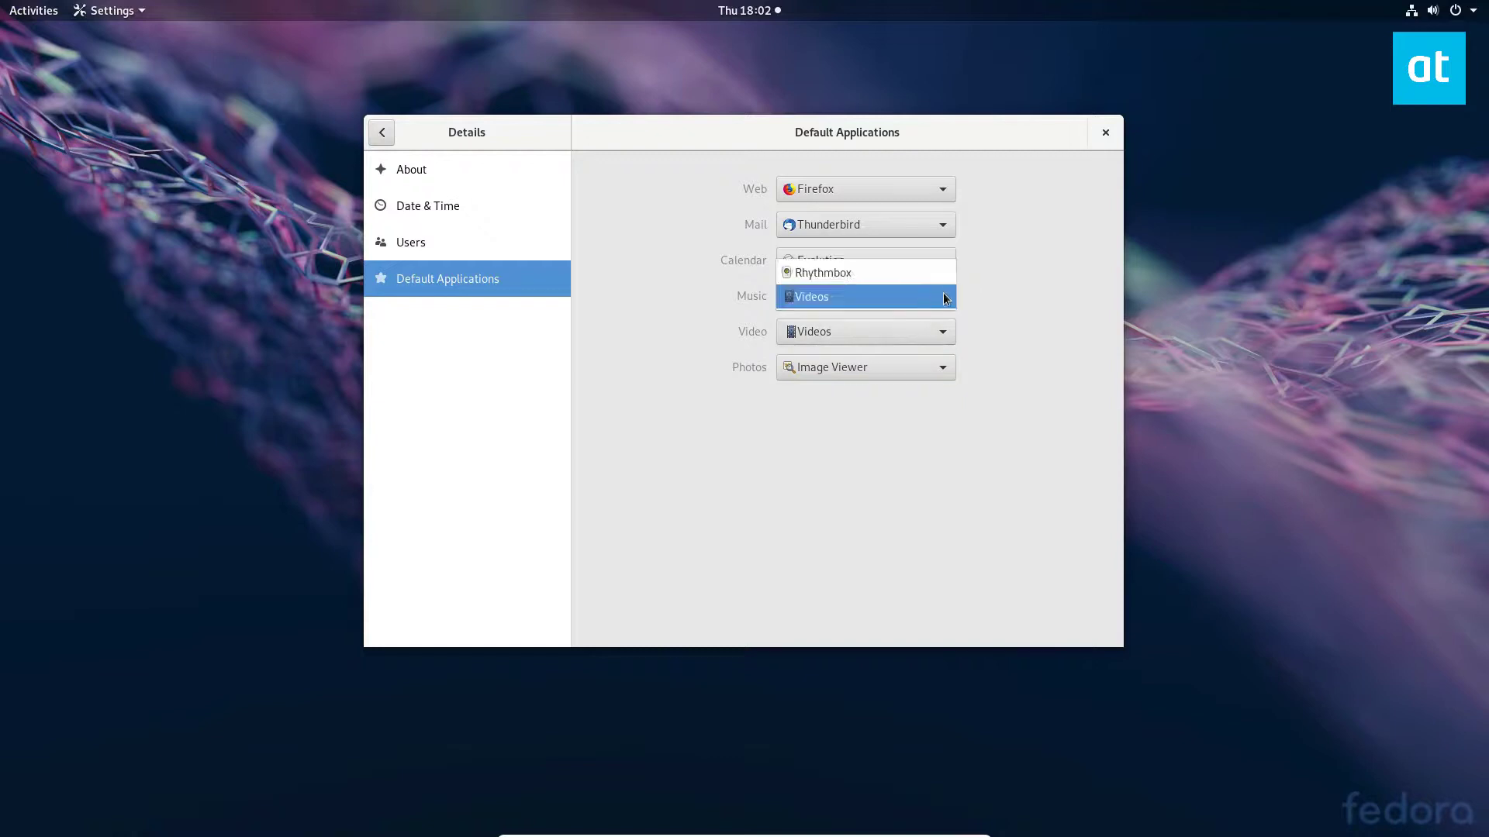
left_click(849, 279)
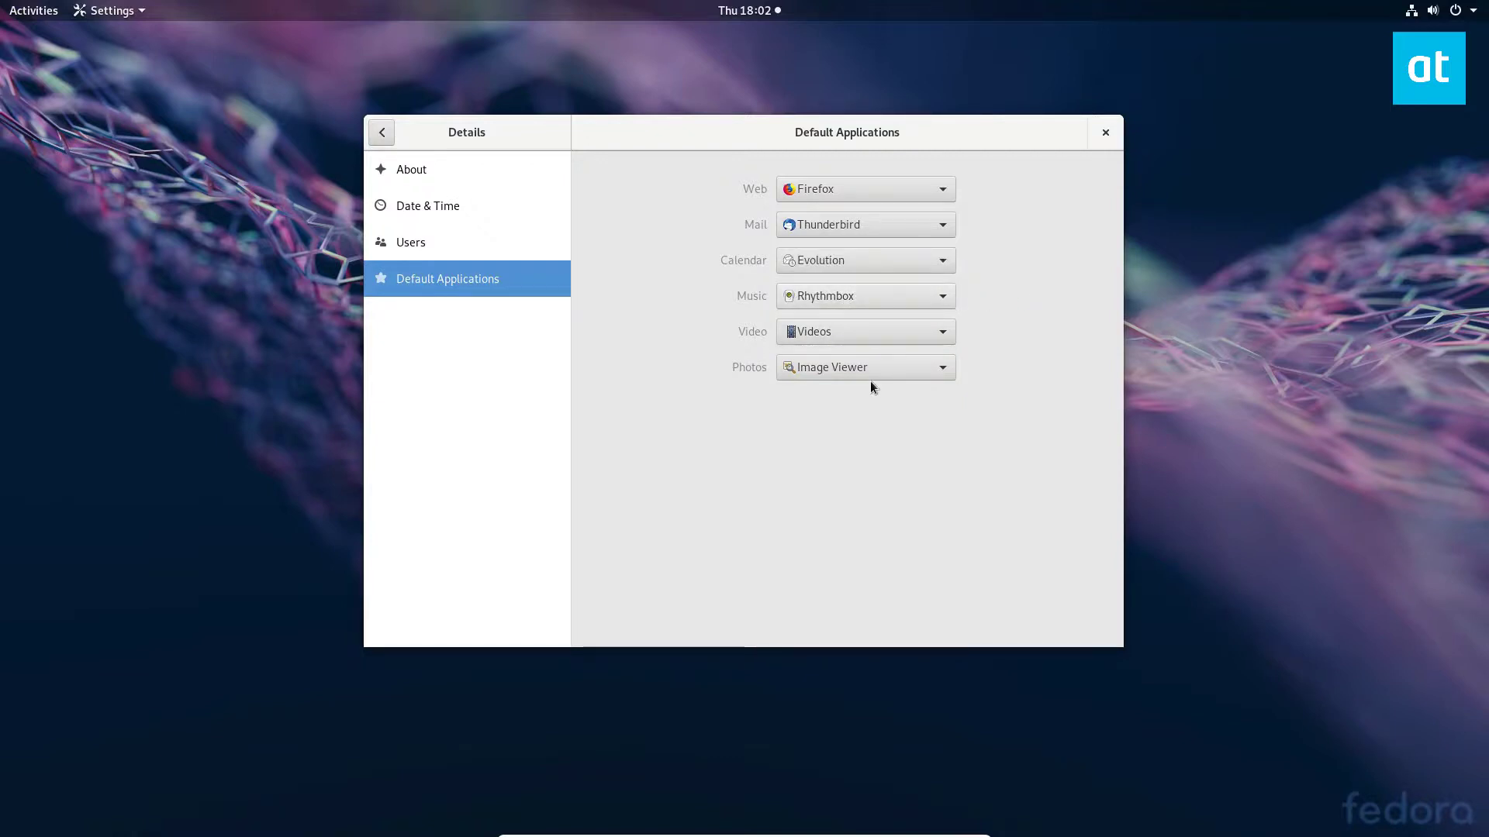
- Make Shotwell Viewer the Photos default, keep Videos for video, and close Settings
left_click(805, 372)
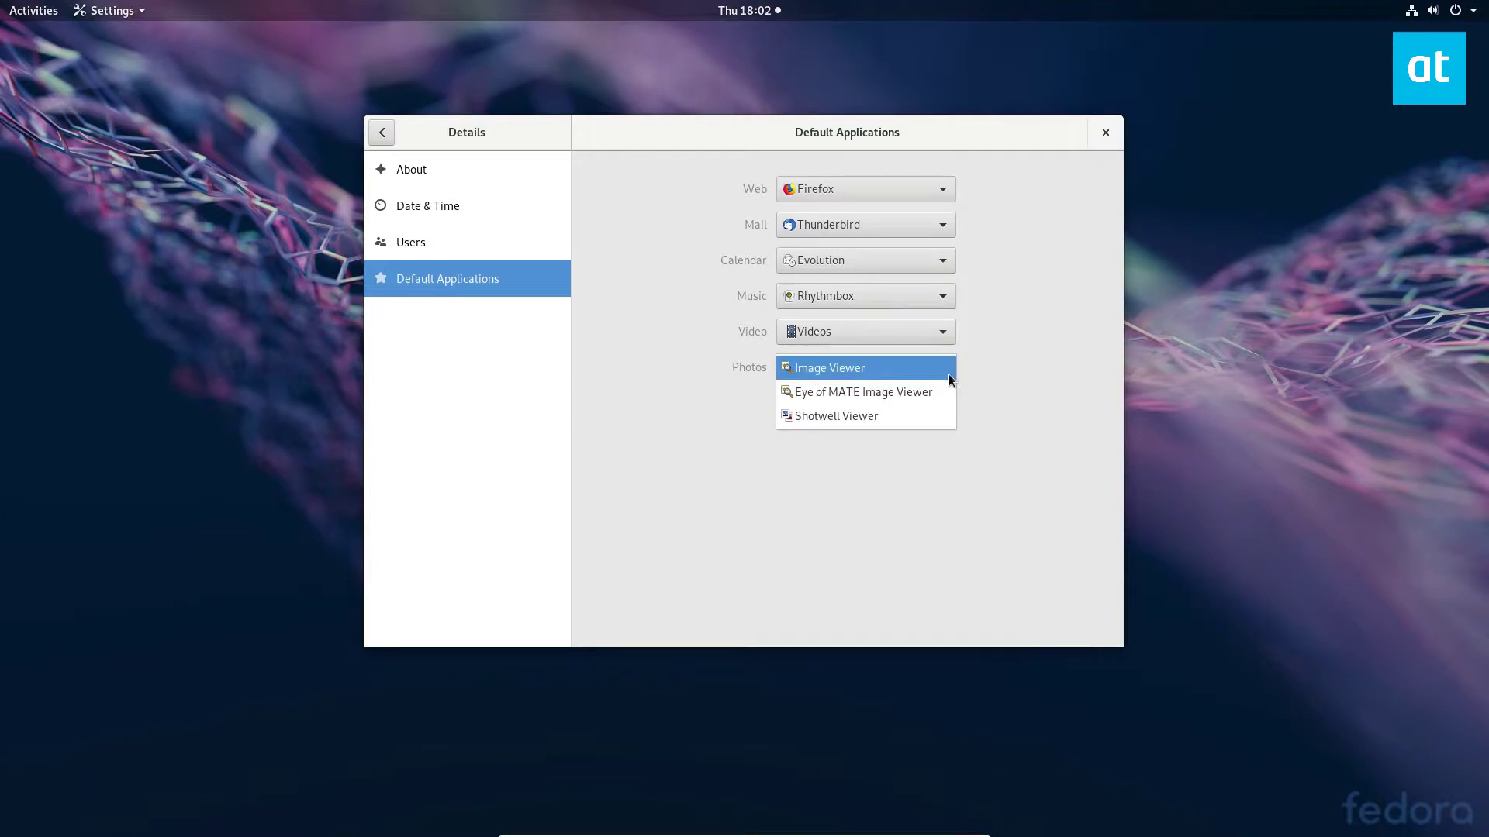
left_click(840, 417)
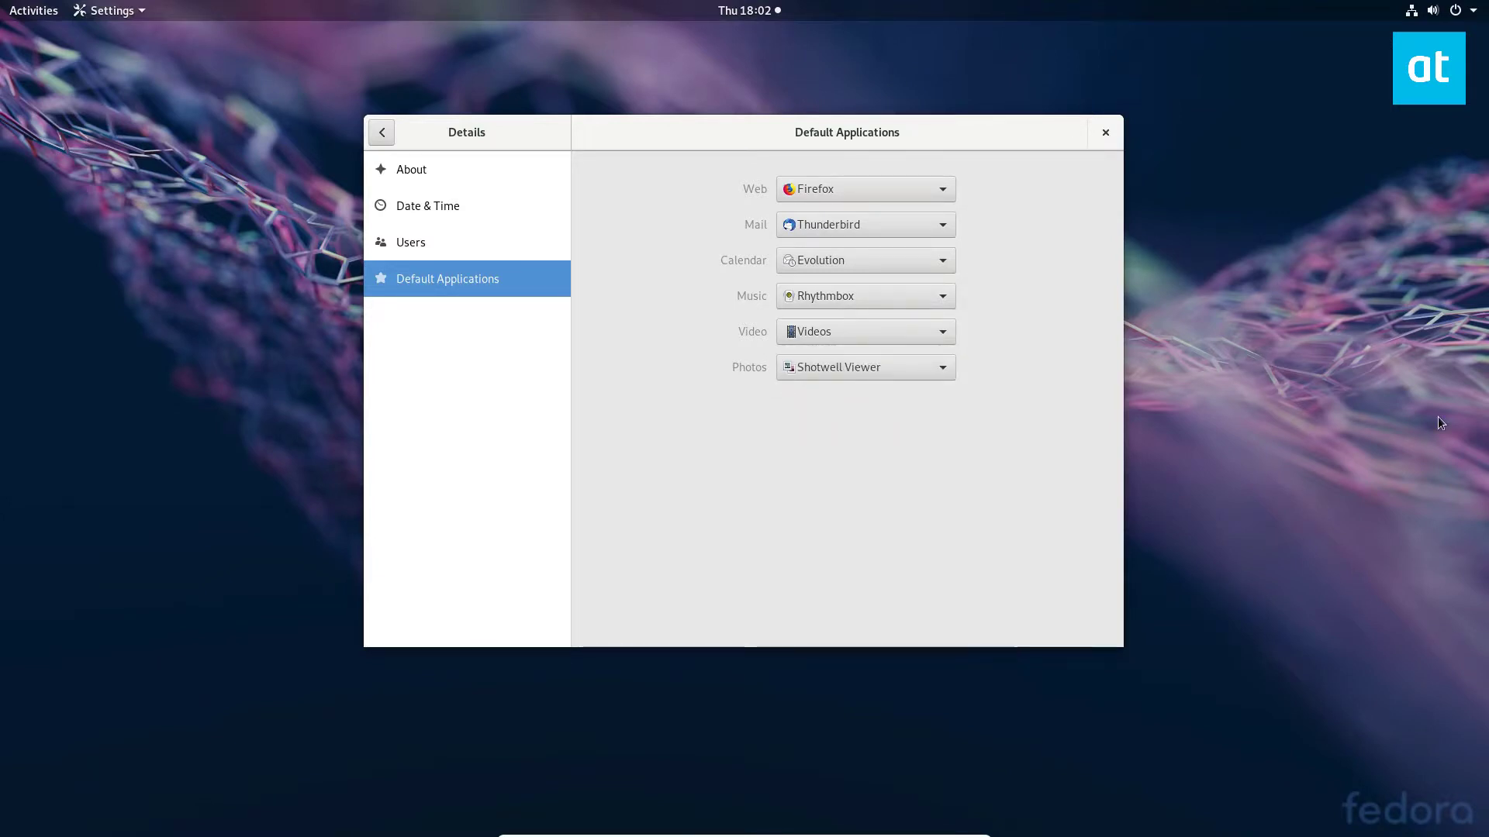
left_click(797, 341)
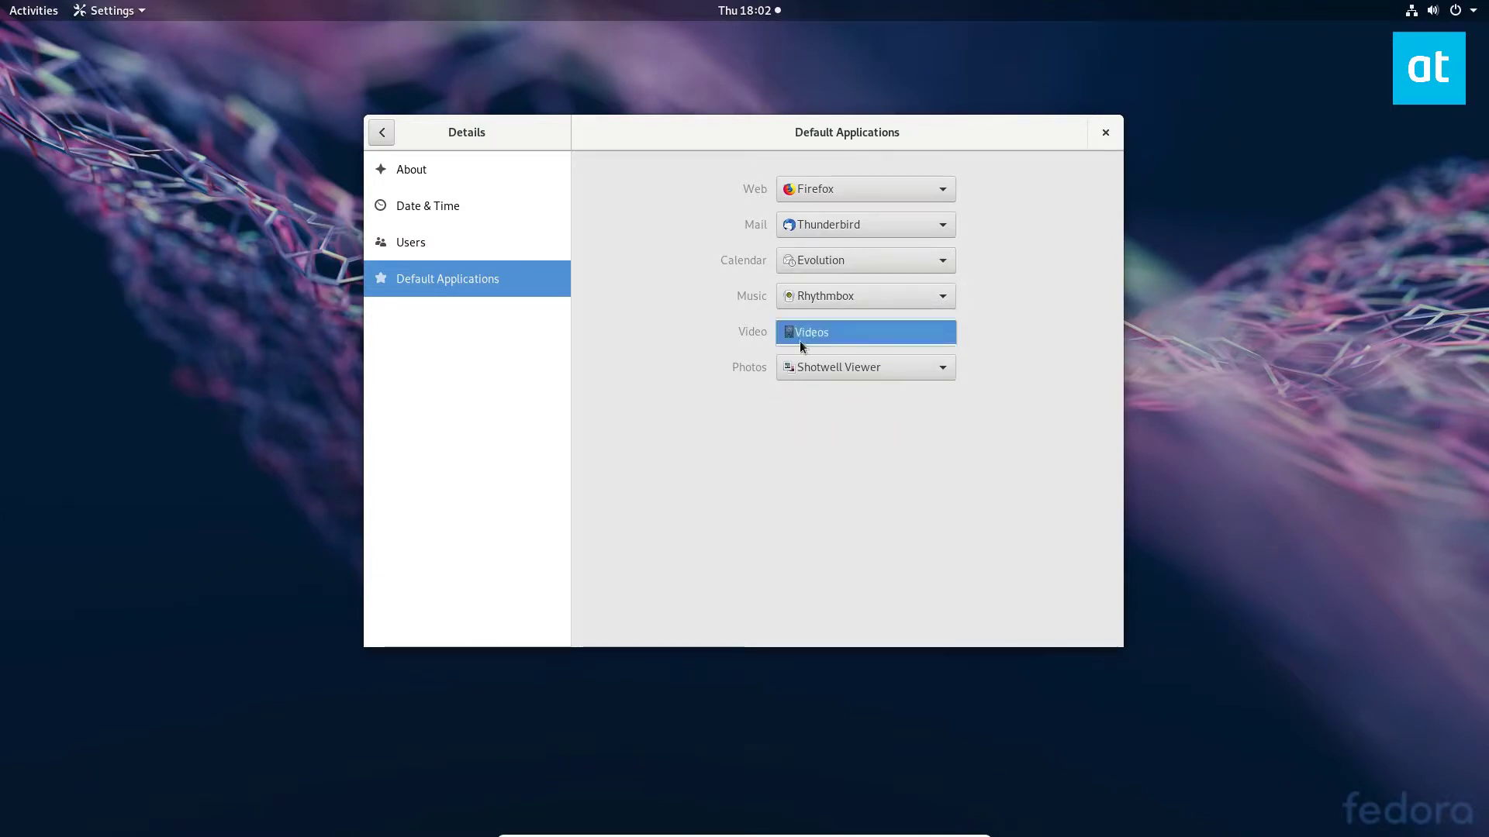
left_click(1043, 353)
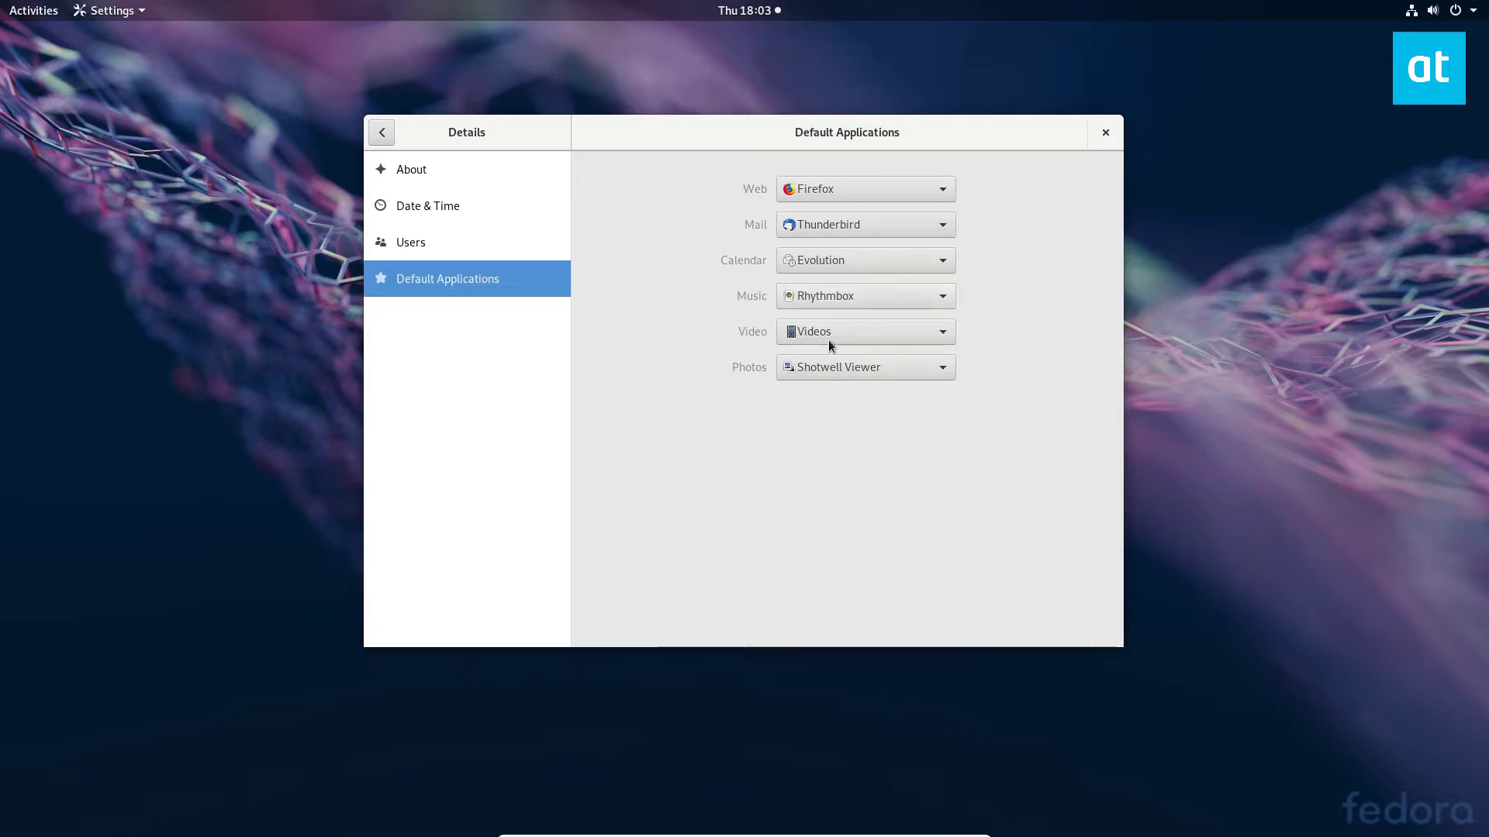
left_click(1105, 133)
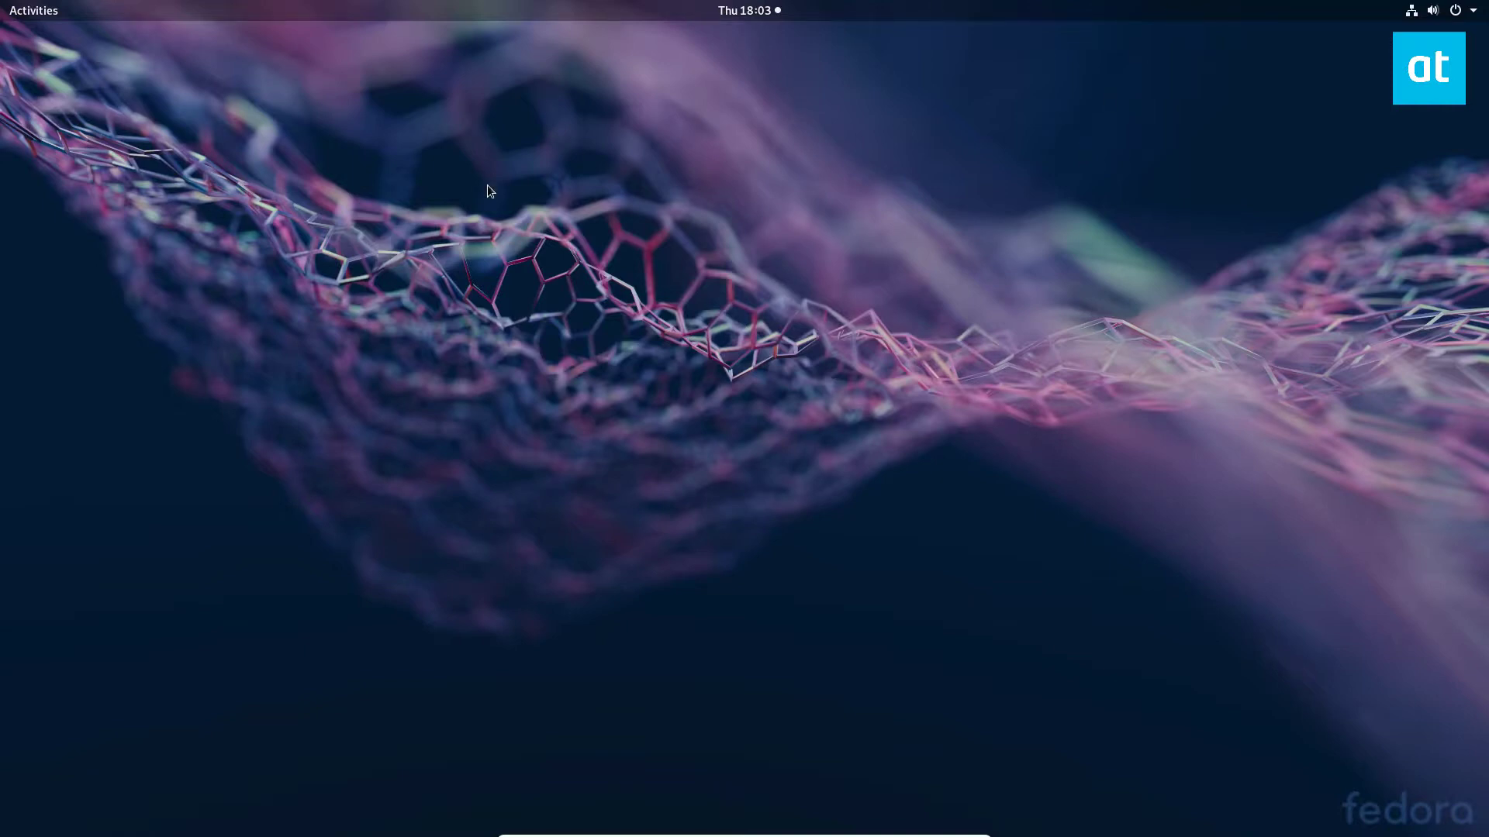
- Launch Files, shrink the Home folder icons, and move the window toward the screen centre
left_click(67, 9)
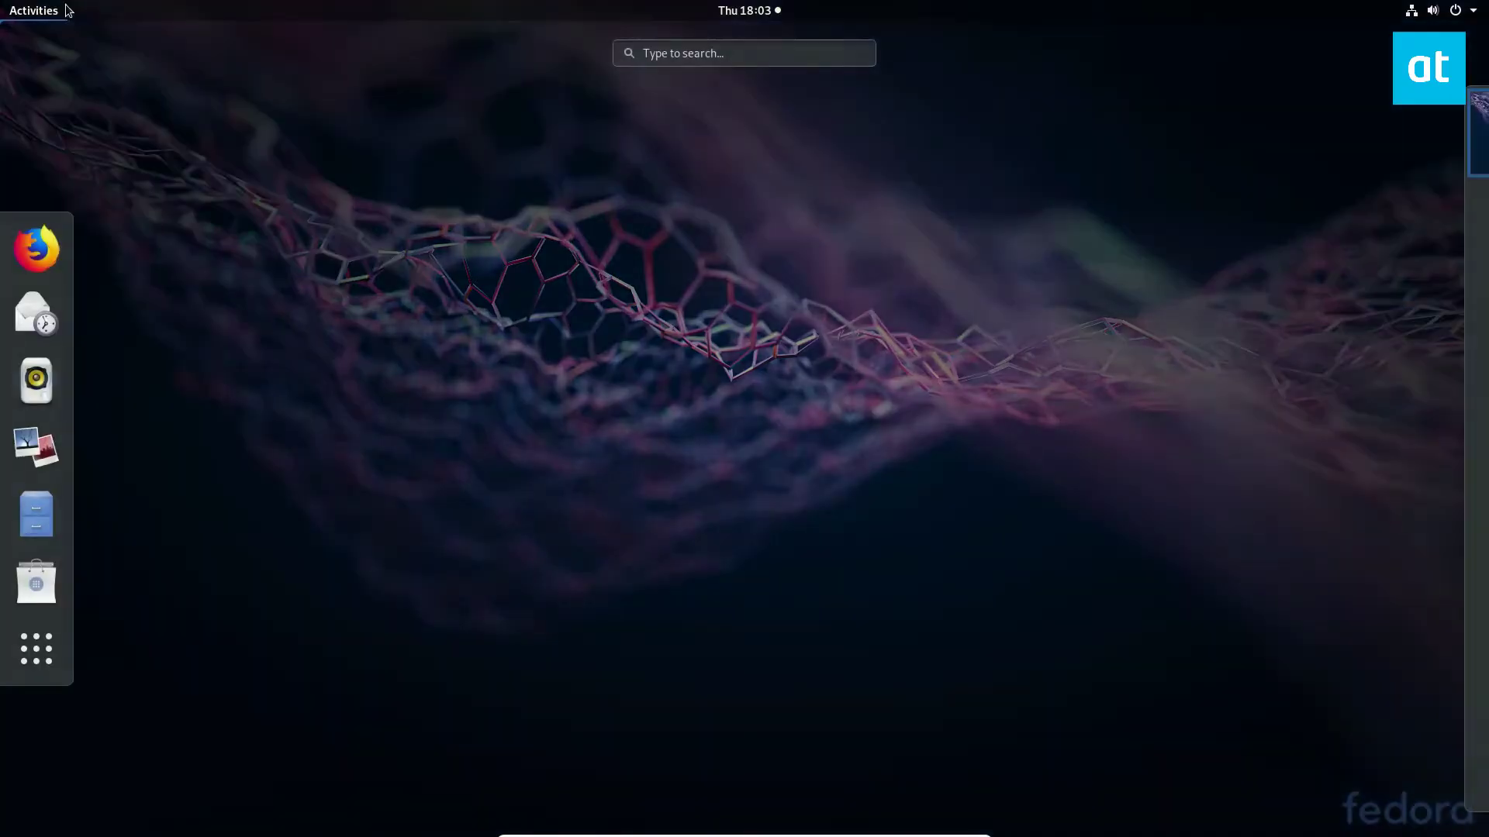
left_click(23, 510)
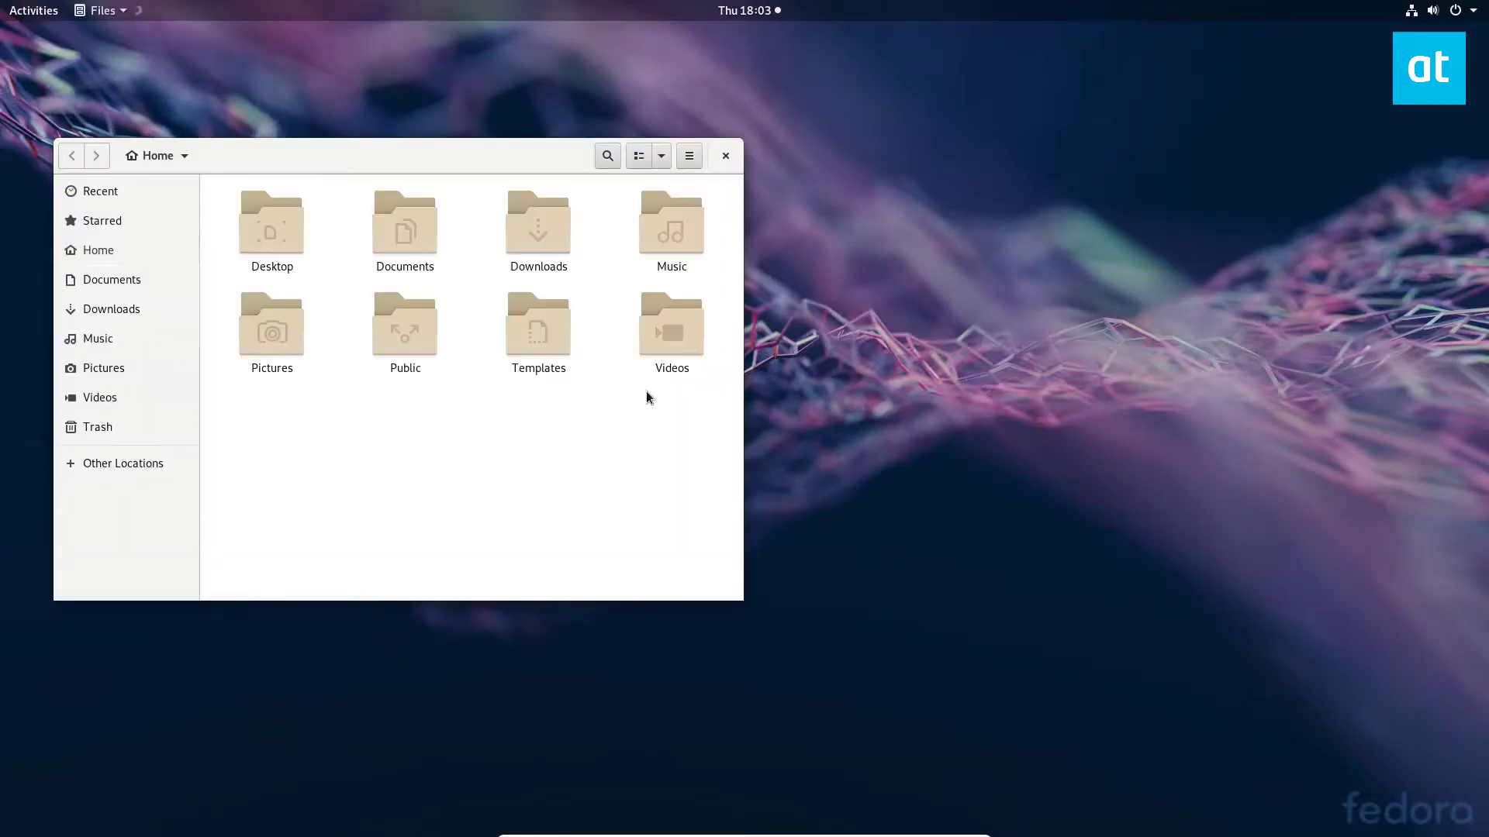
key("ctrl+minus")
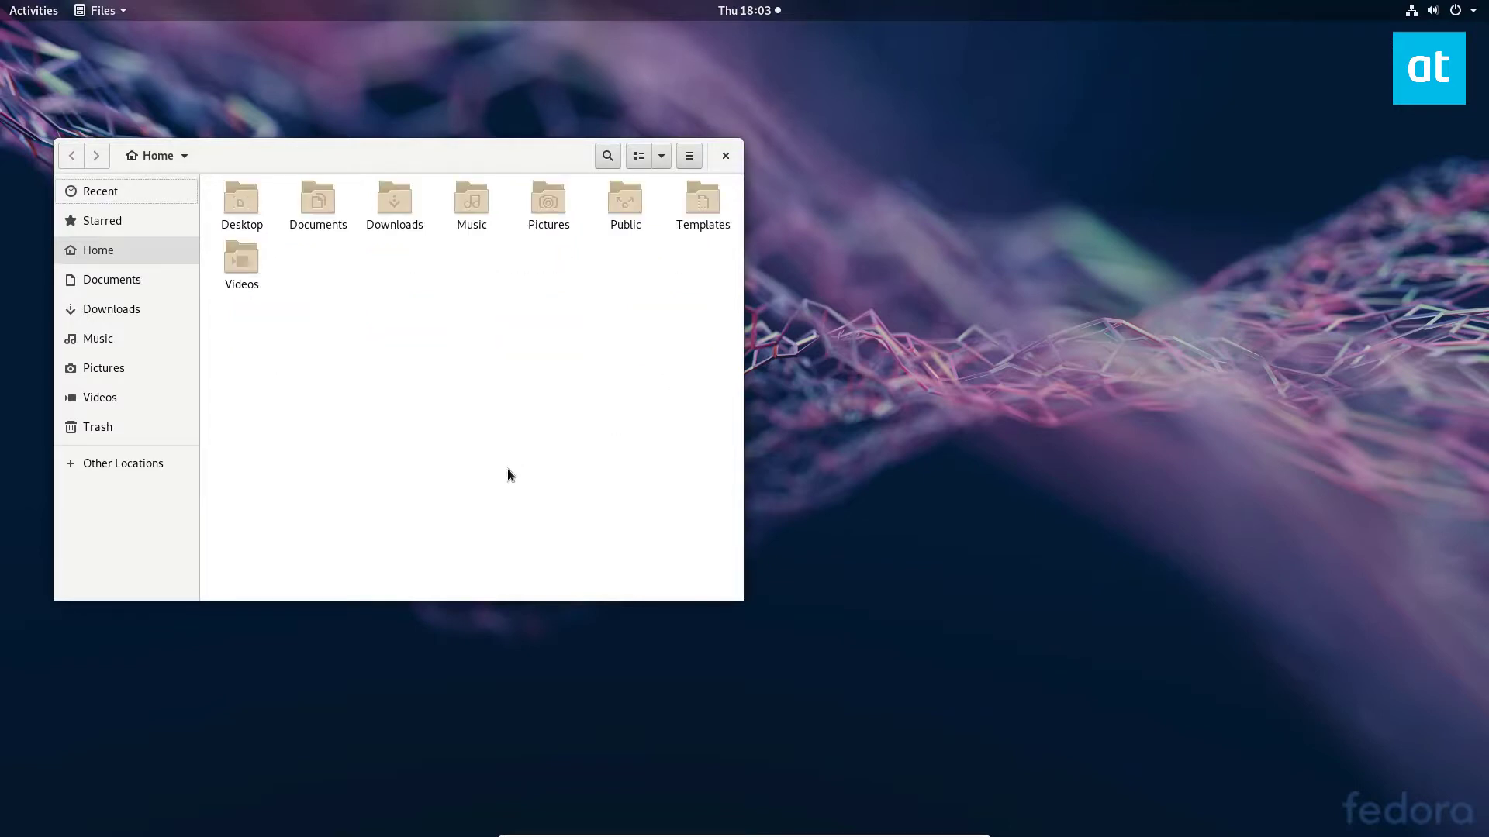
left_click_drag(528, 163, 723, 231)
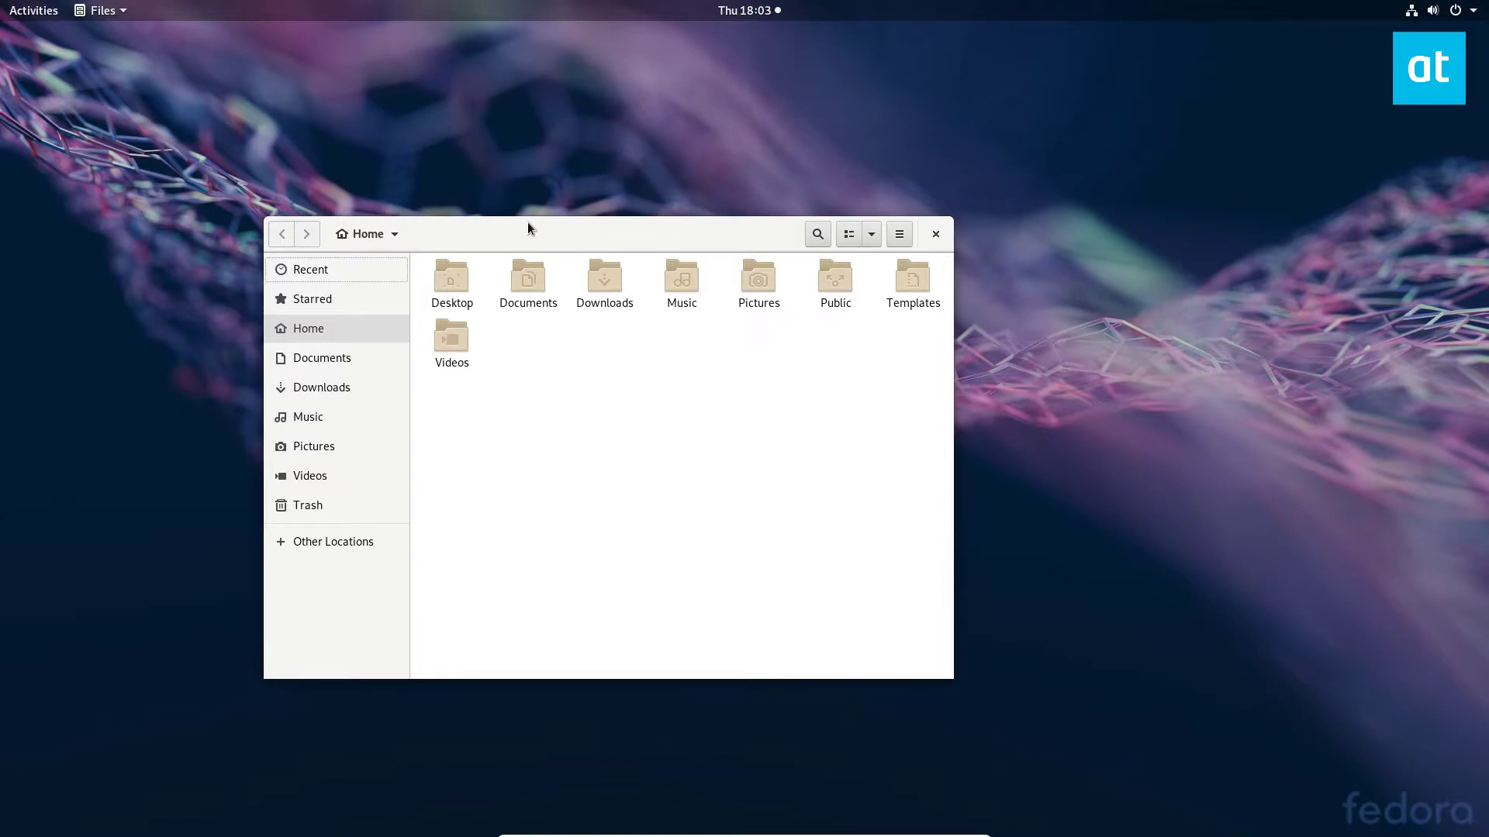
- Browse Music, Videos and Starred, return Home, and drag the Files window higher
left_click(316, 420)
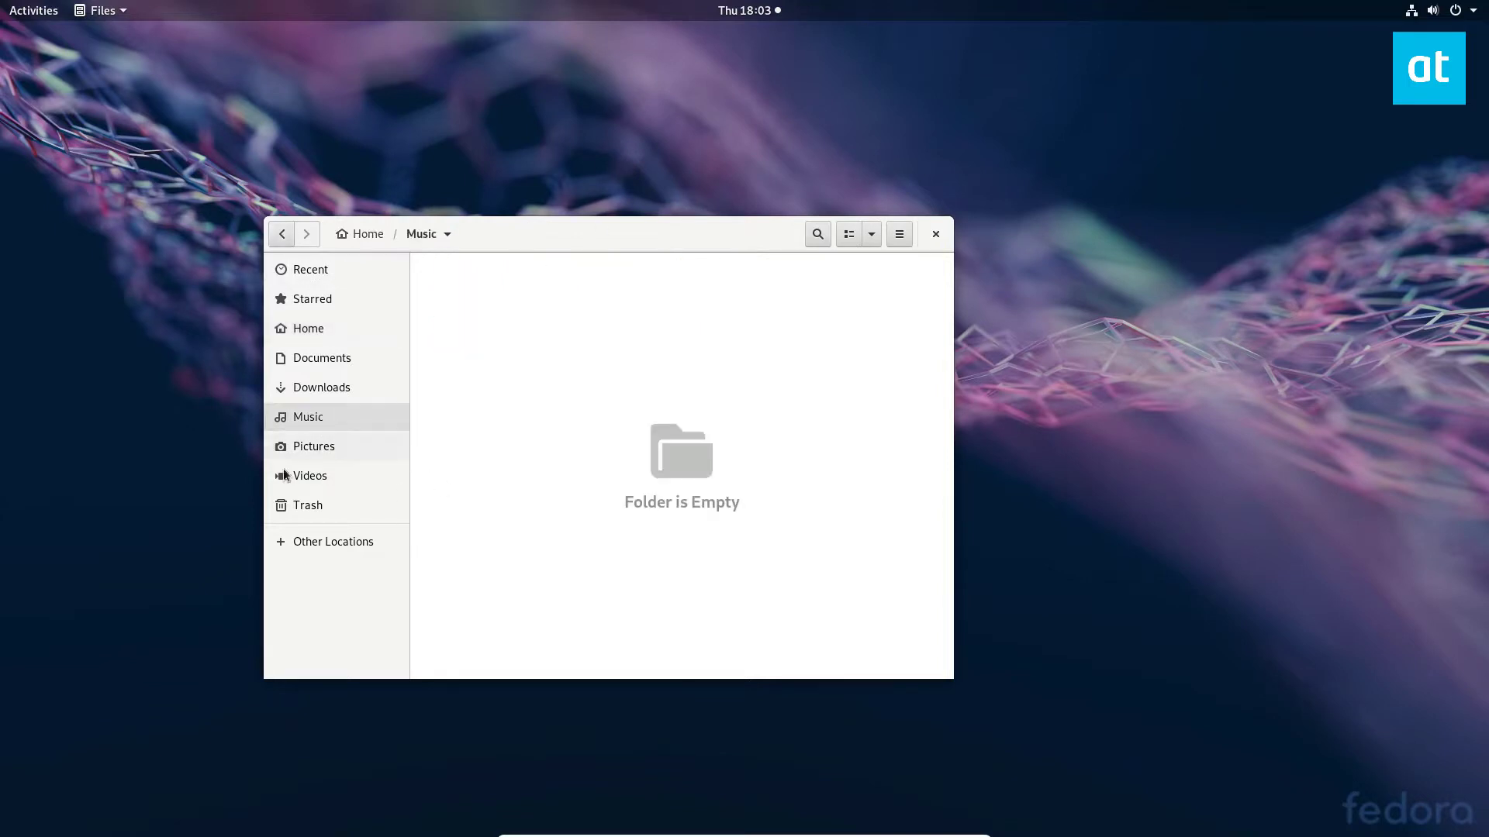
left_click(286, 473)
left_click(325, 300)
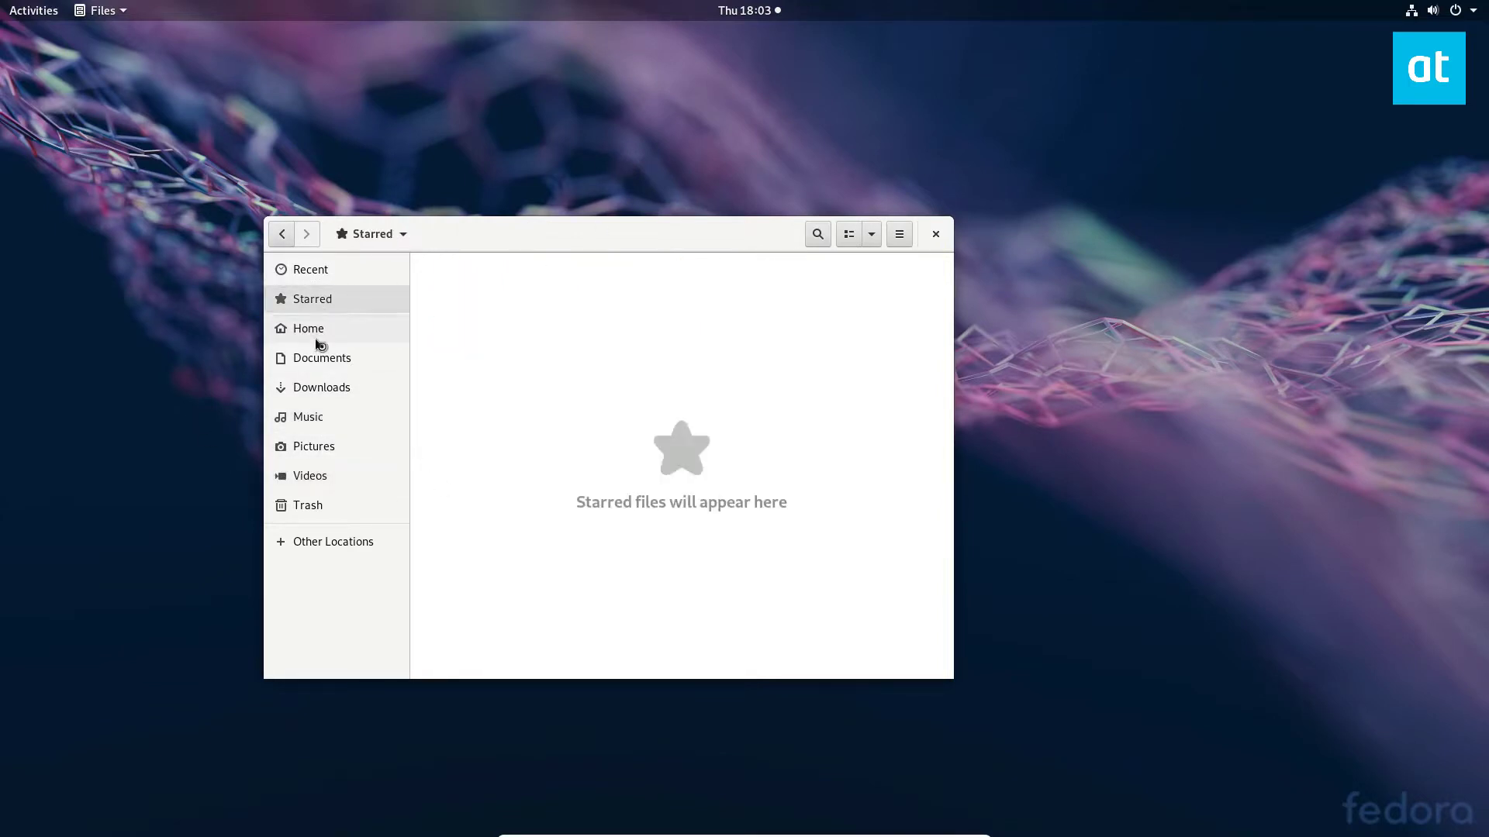
left_click(316, 332)
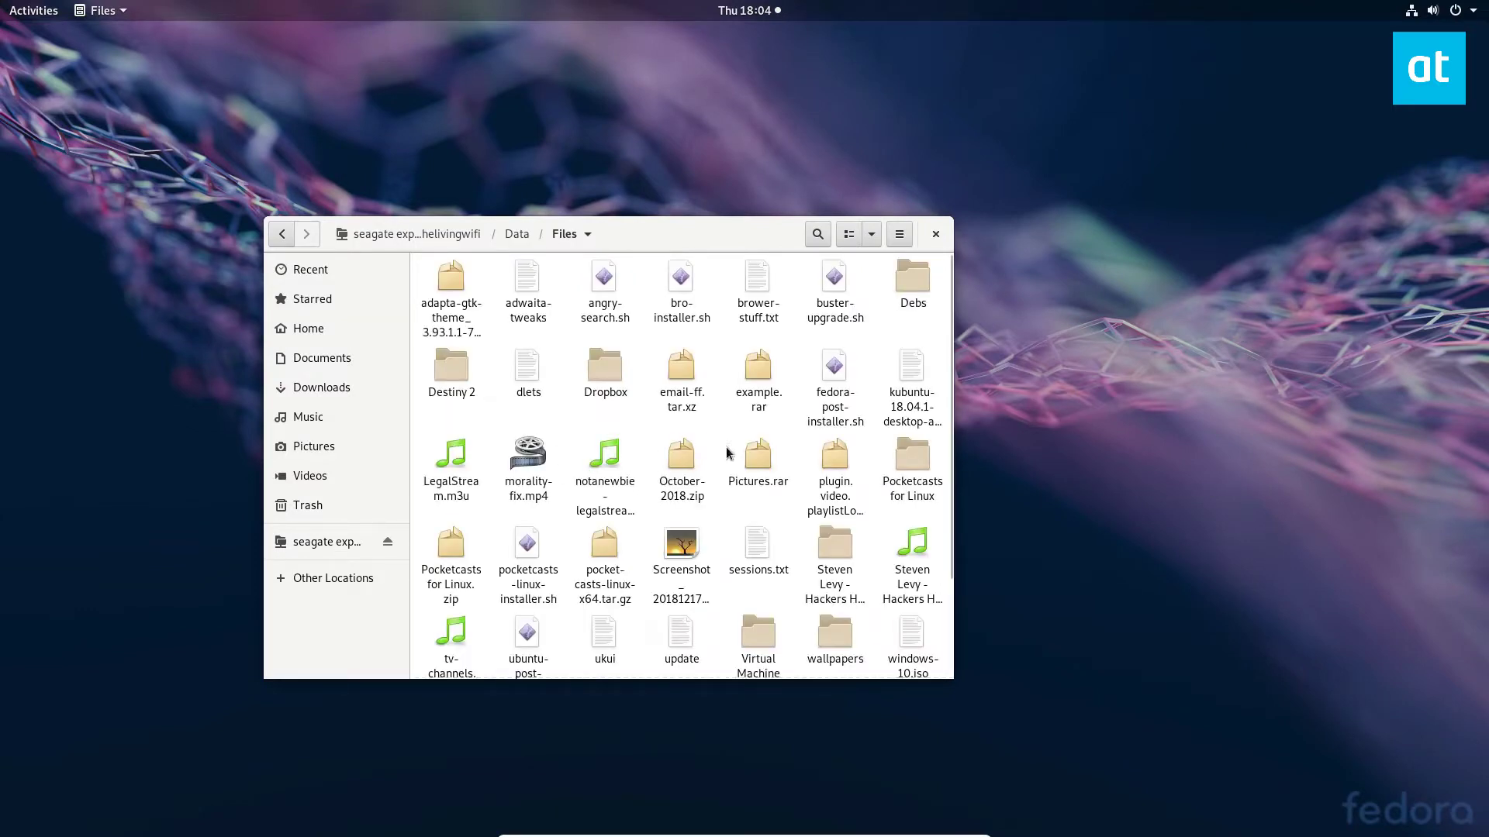
scroll(749, 501, "down", 1)
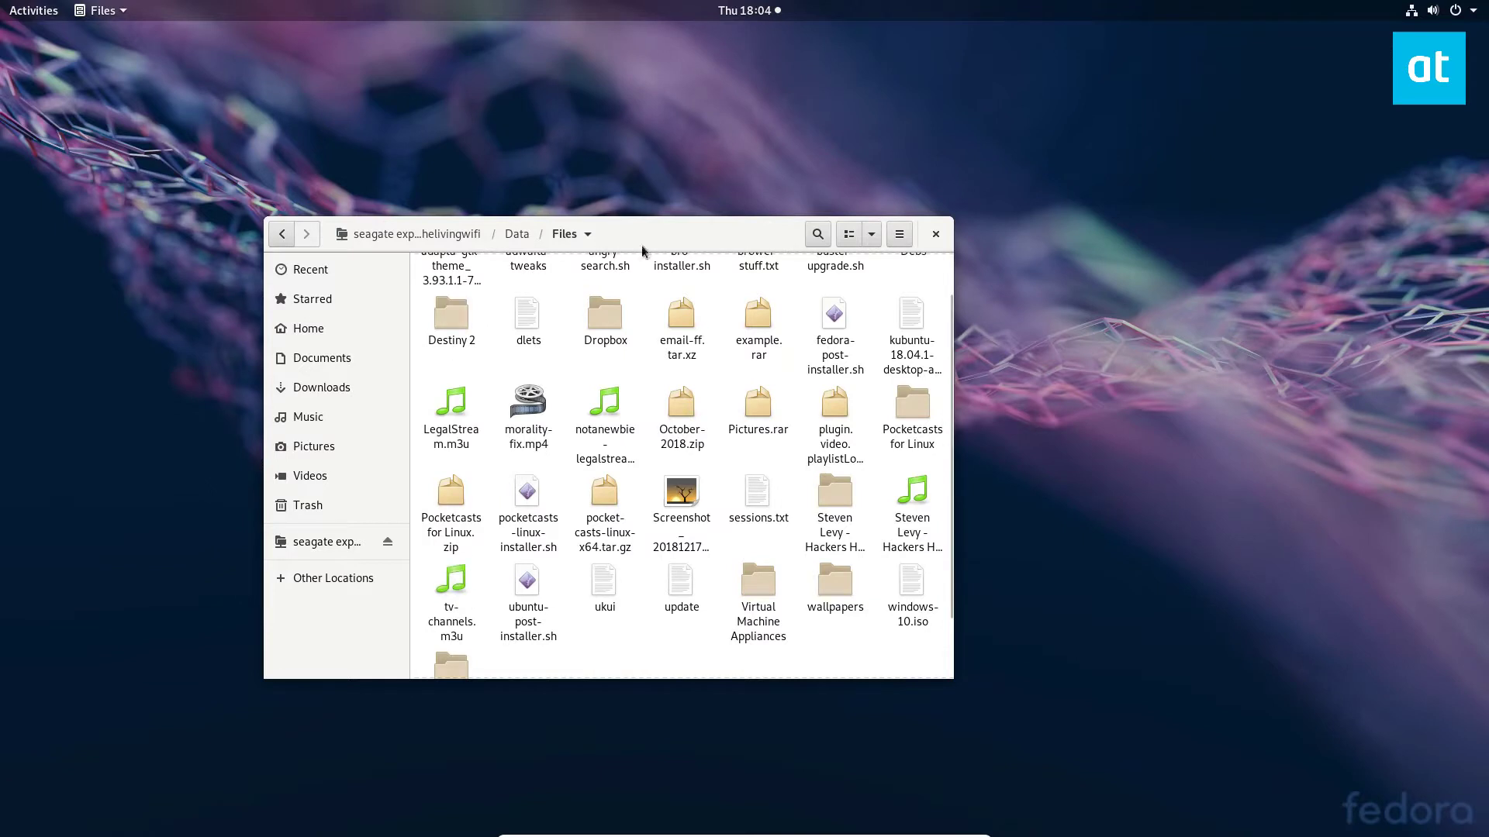
left_click_drag(653, 237, 663, 168)
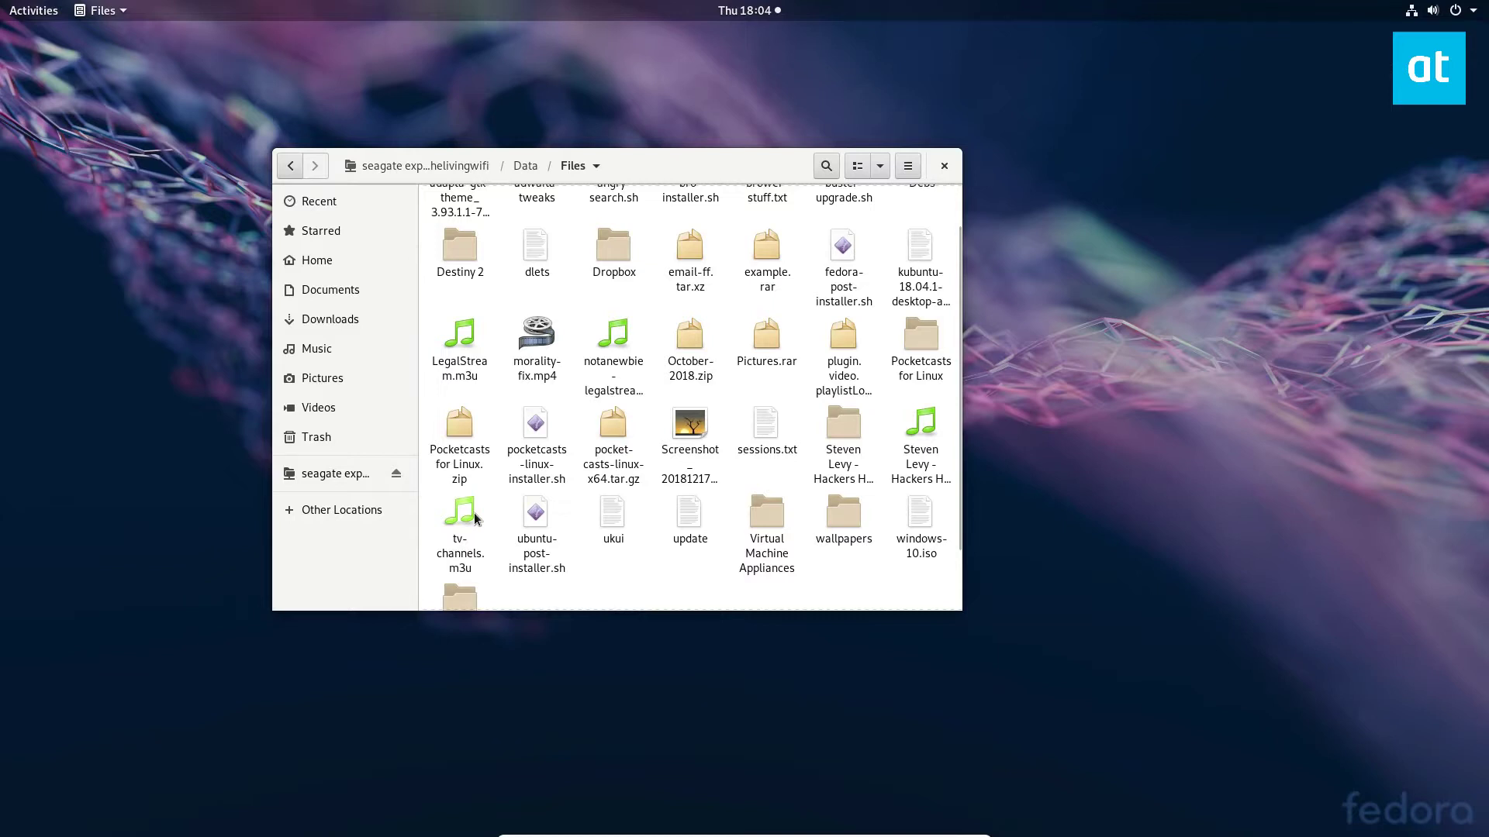
right_click(454, 524)
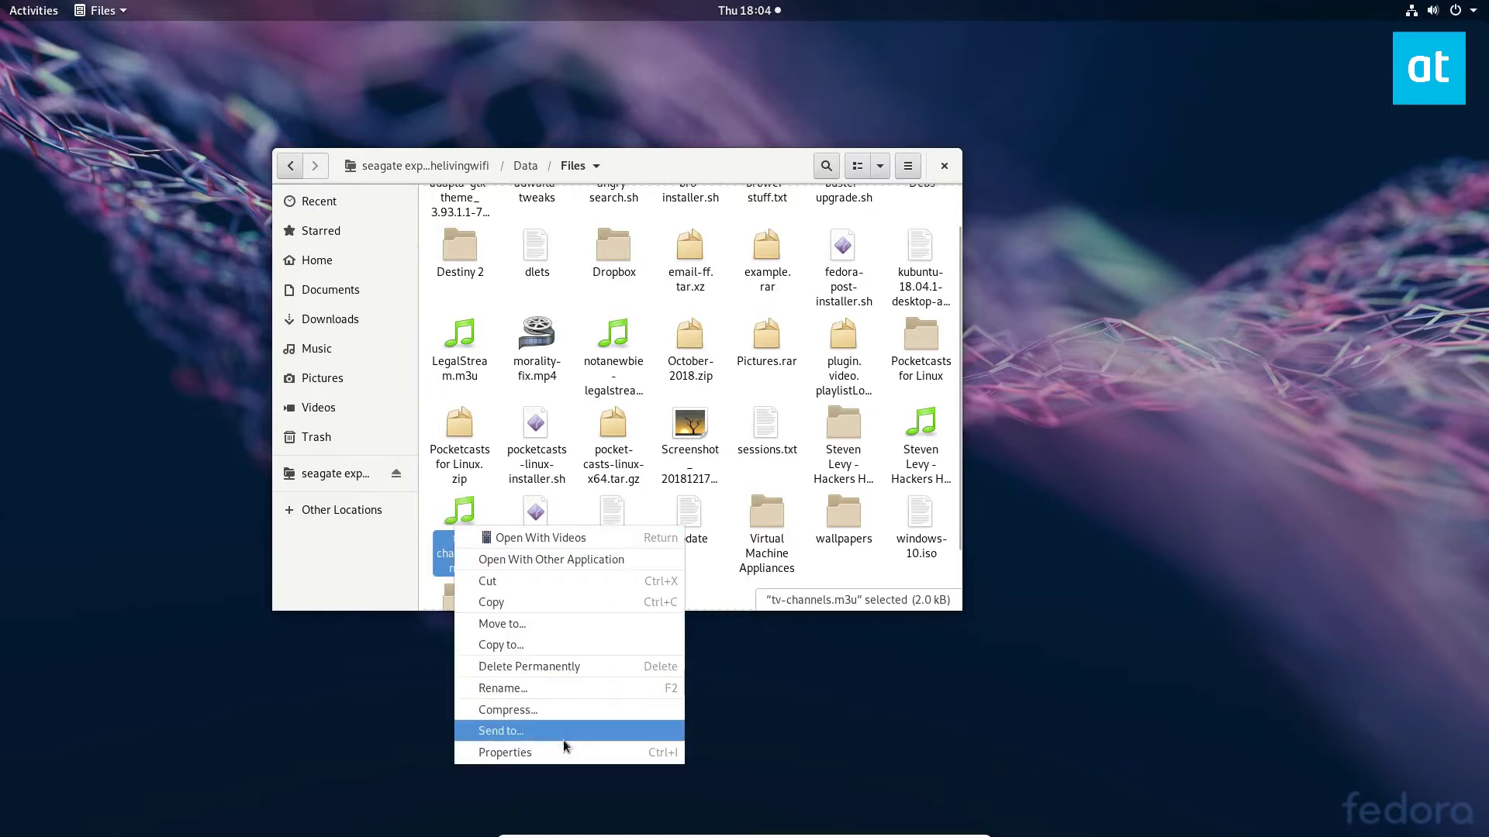
key("Escape")
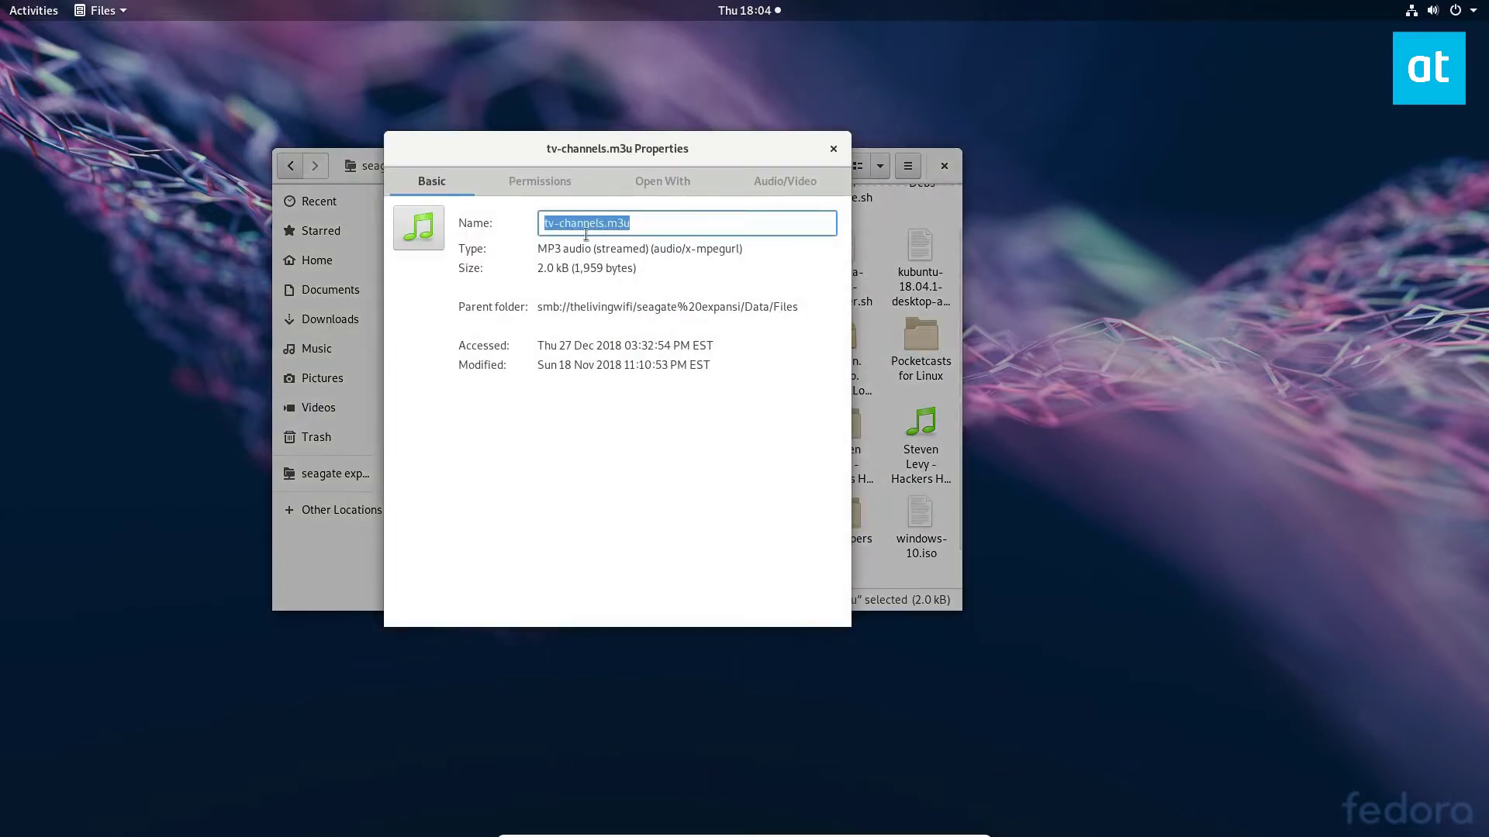
left_click(658, 189)
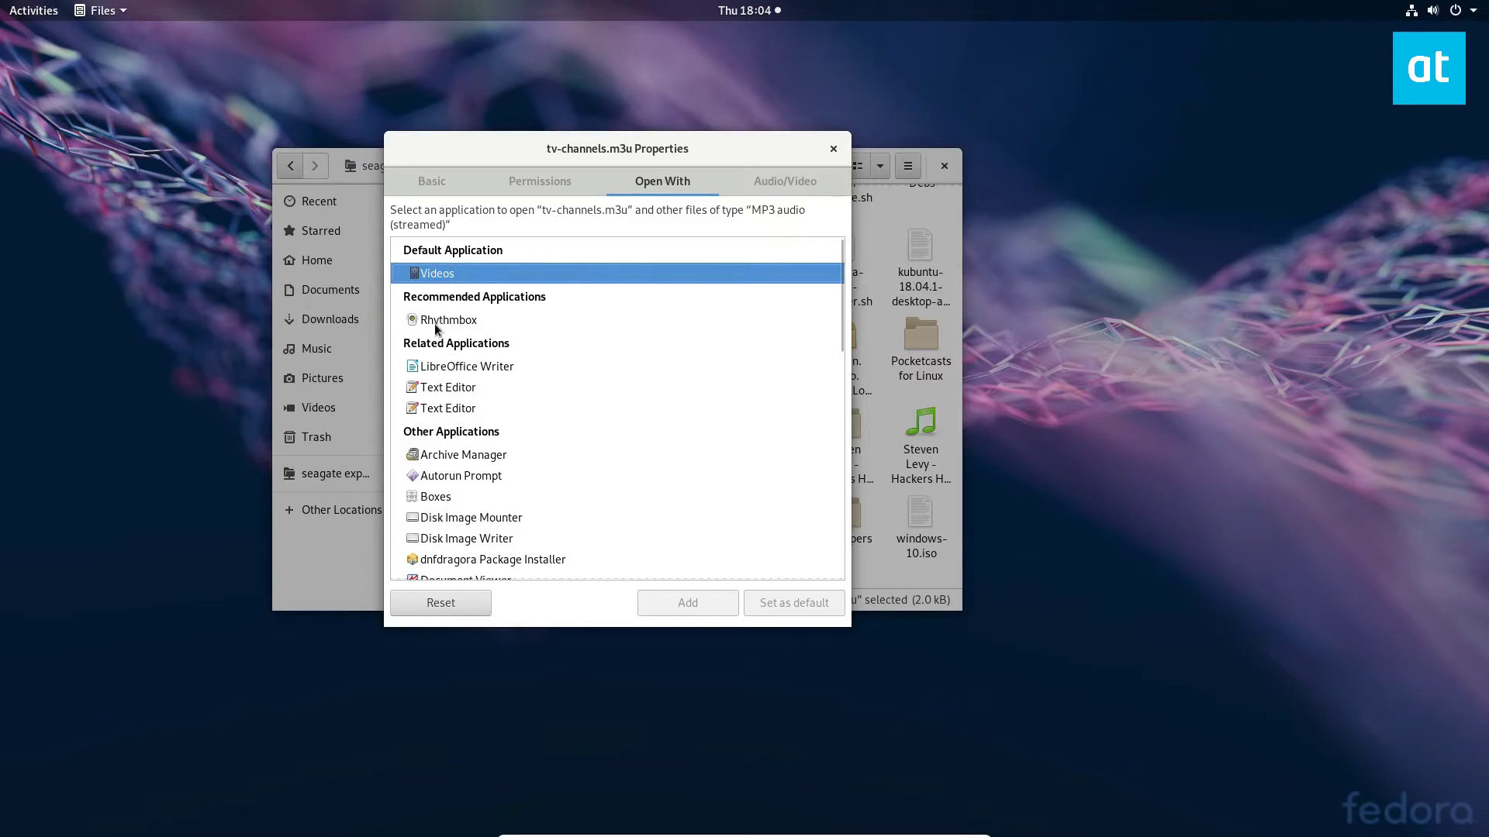
left_click(479, 359)
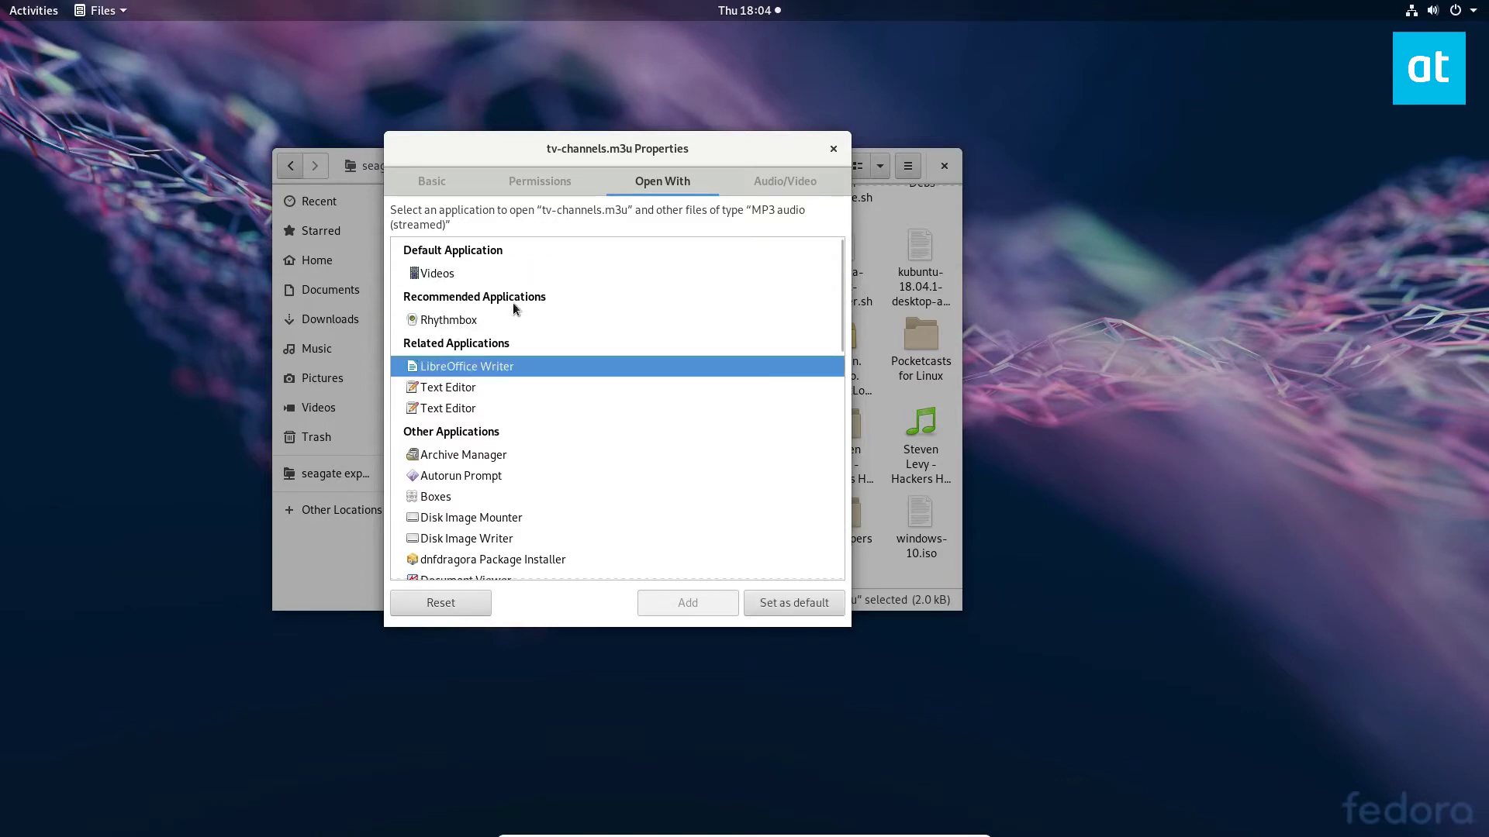
left_click(459, 320)
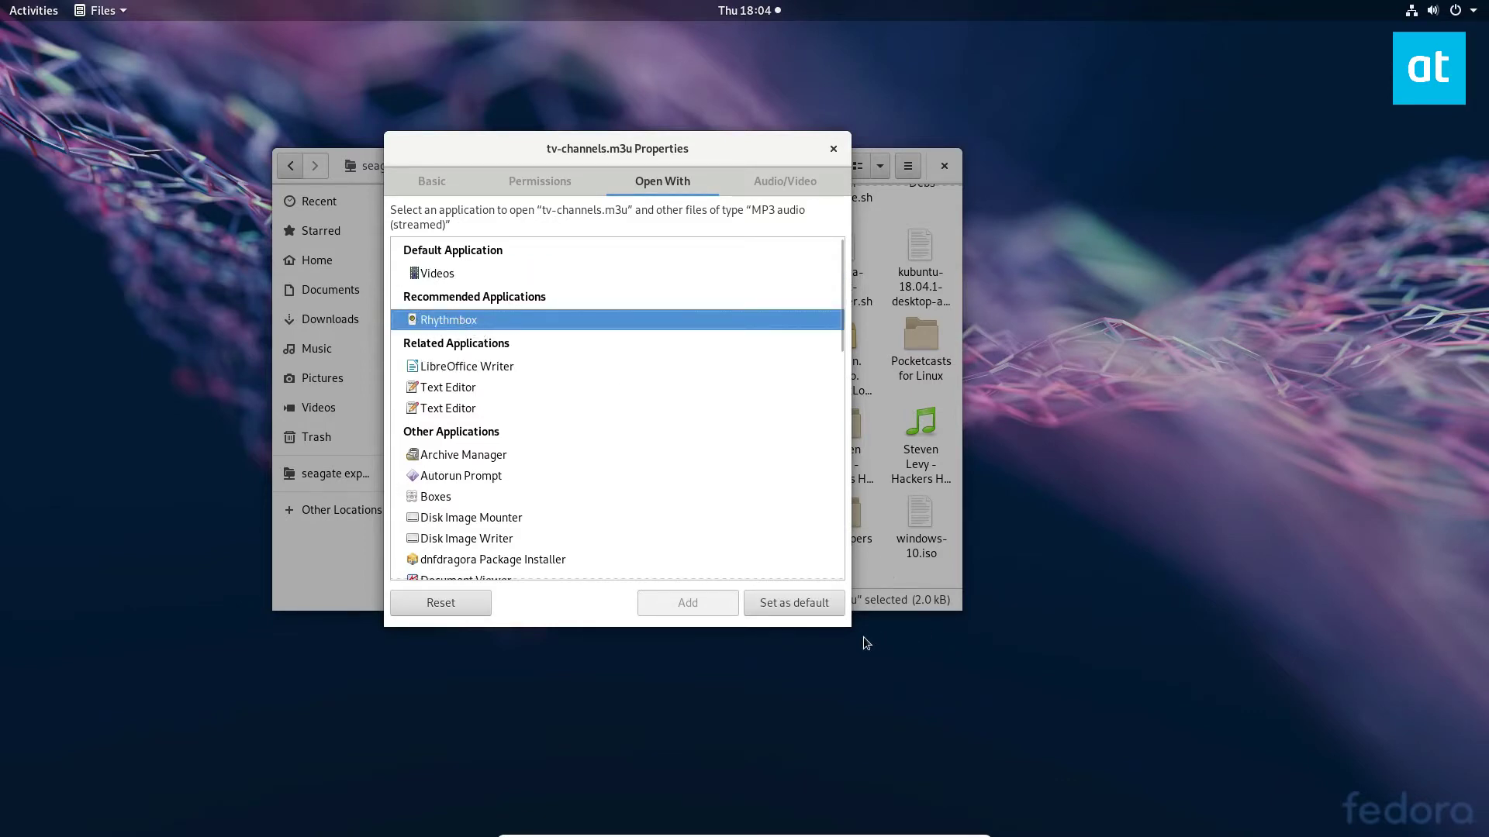
left_click(787, 605)
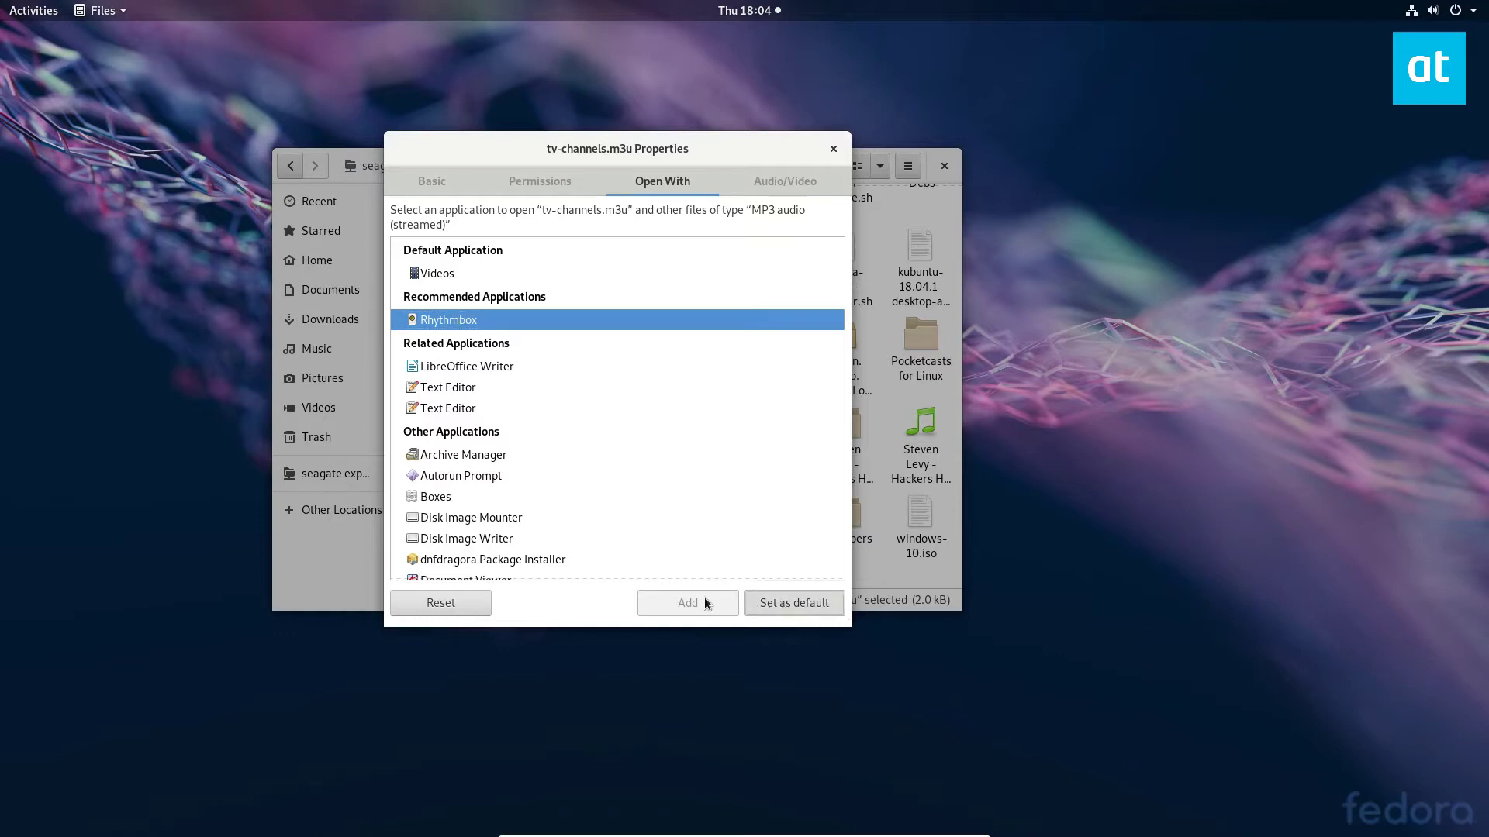
left_click(445, 322)
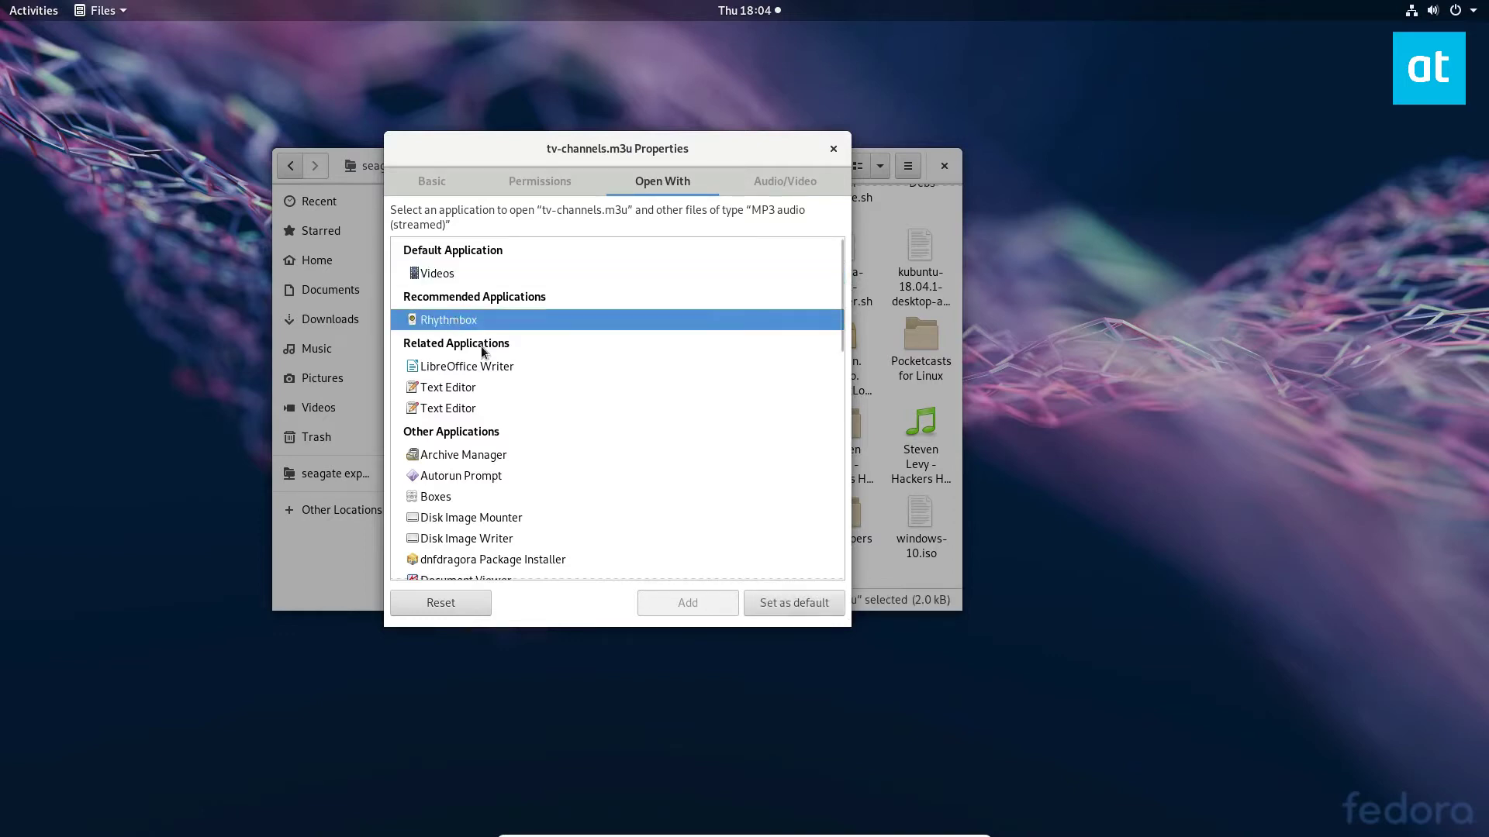
left_click(789, 613)
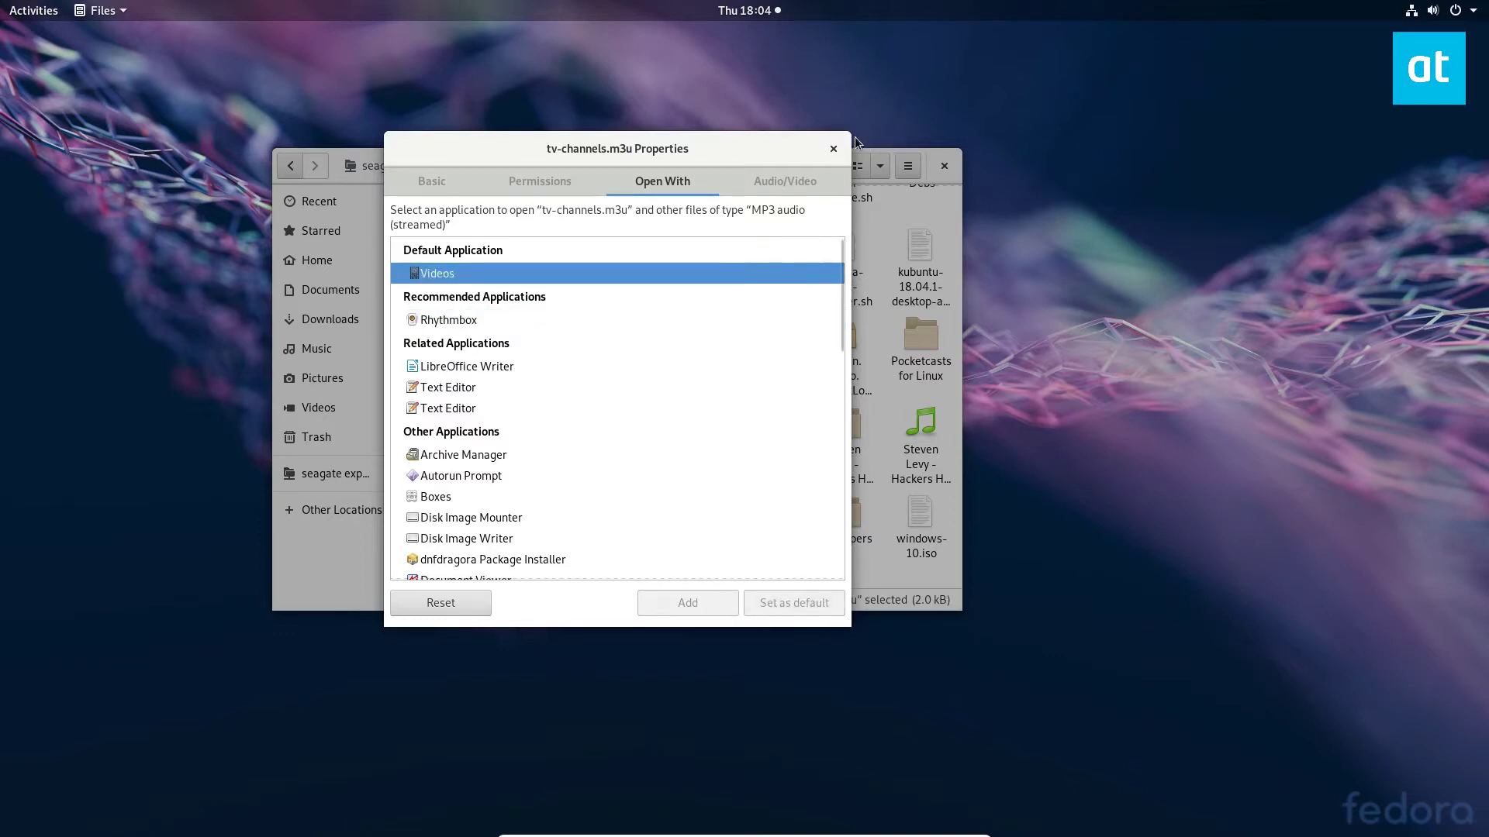
left_click(832, 150)
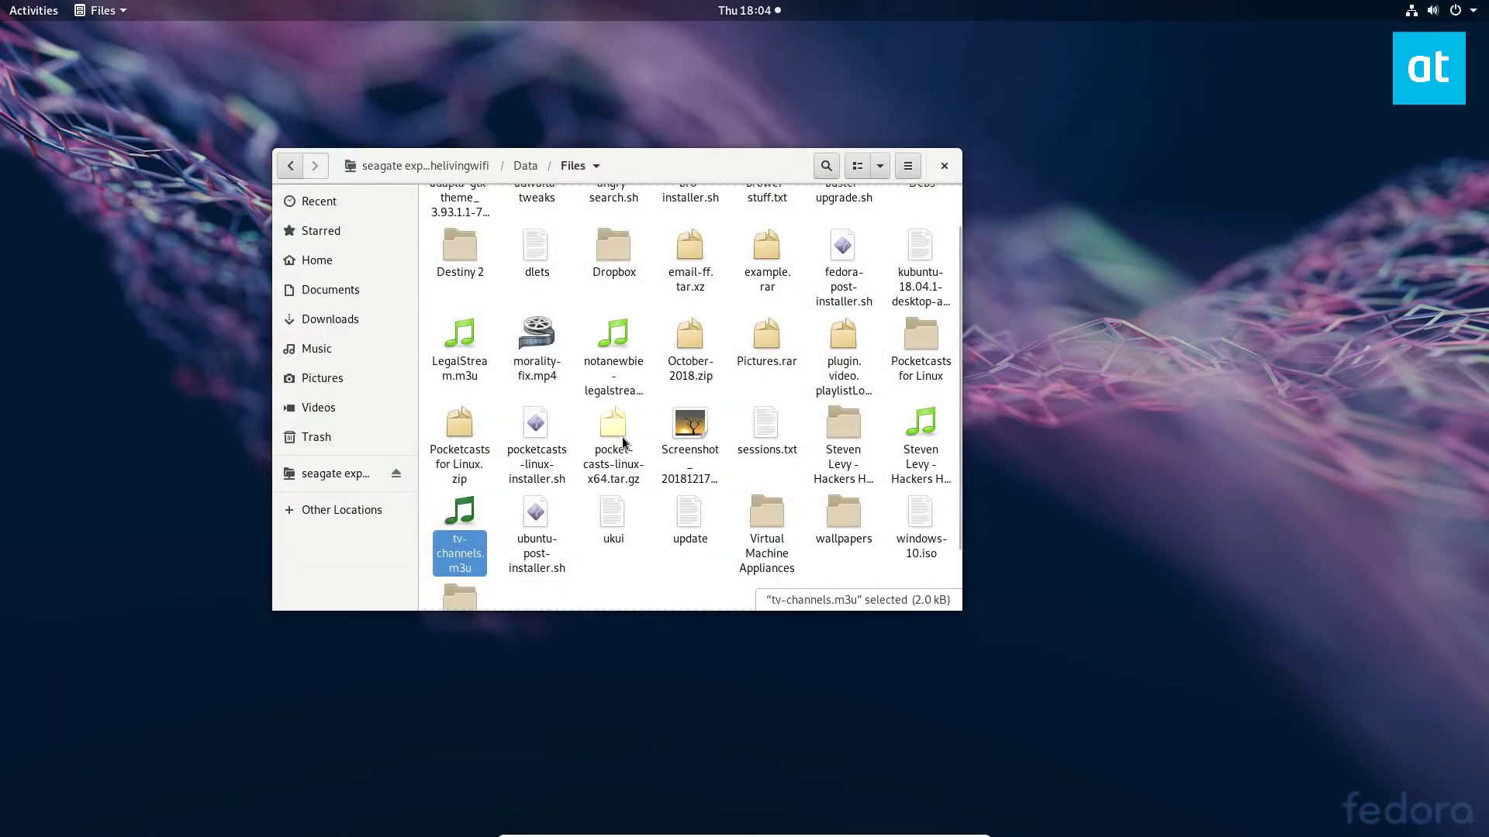
- Set Eye of MATE Image Viewer as the PNG default in the screenshot's Properties, then close it
right_click(685, 452)
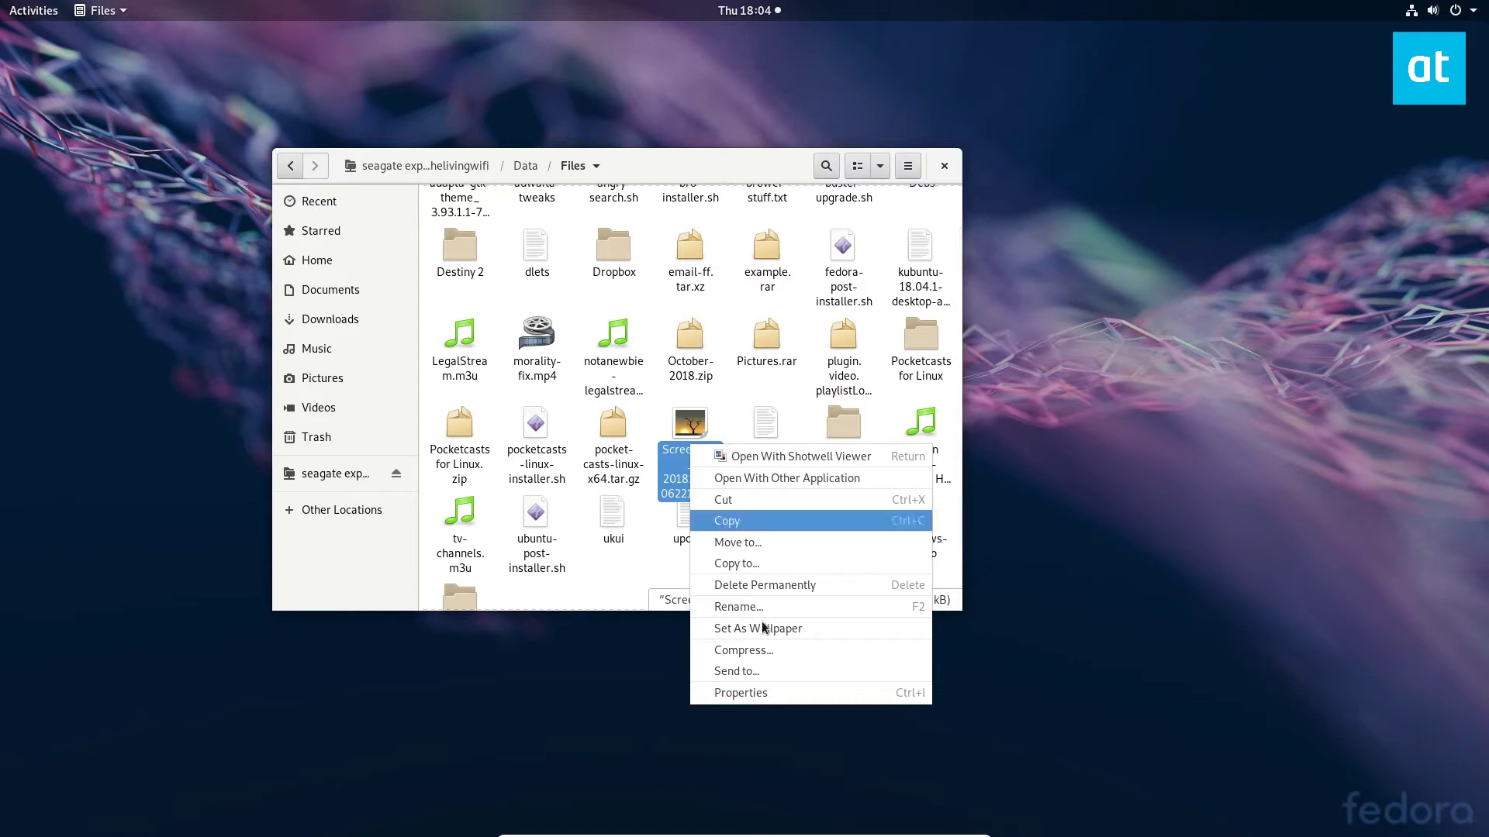
left_click(606, 586)
right_click(697, 484)
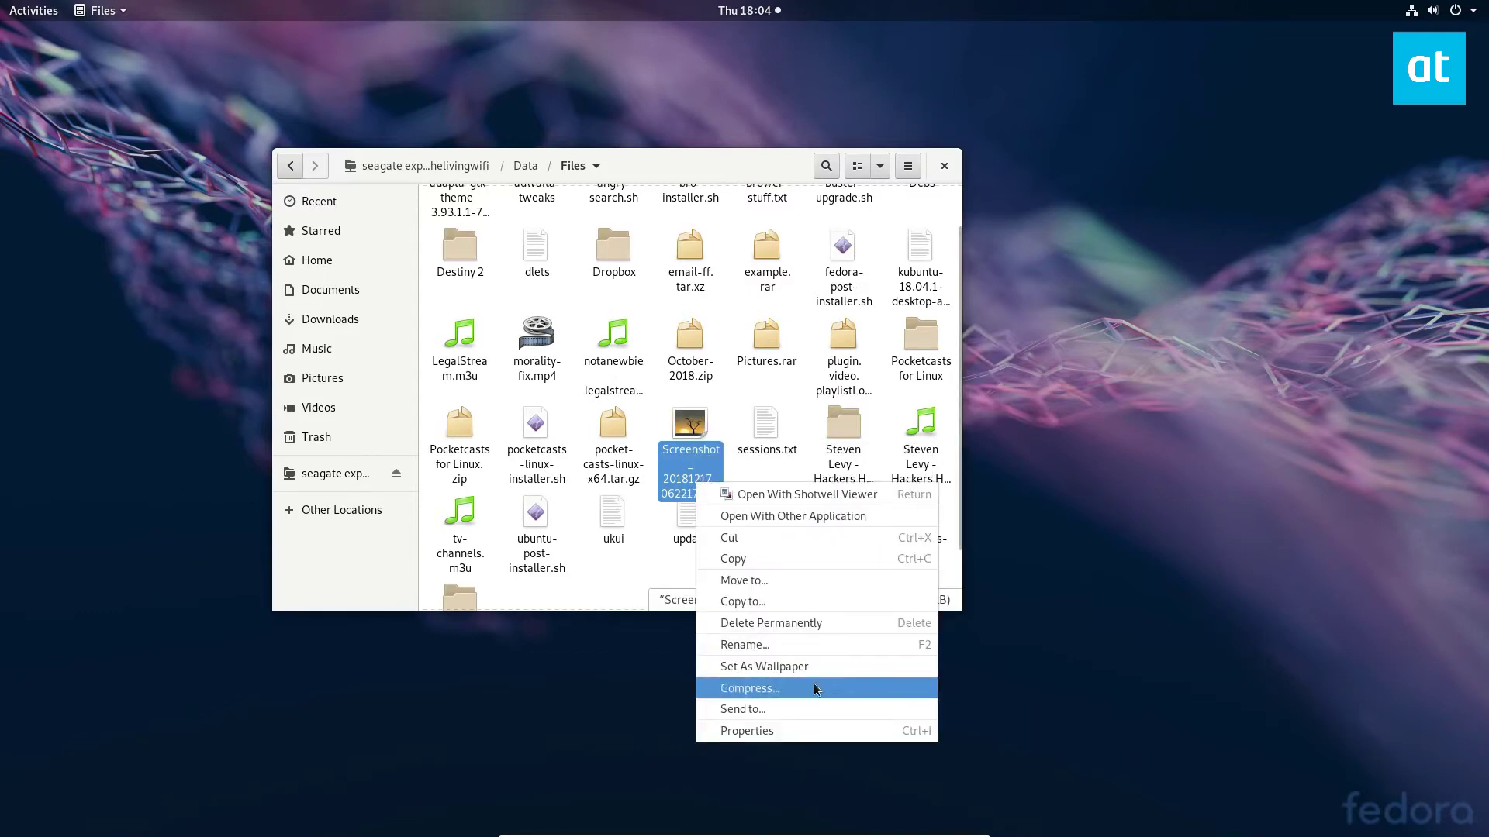
left_click(807, 727)
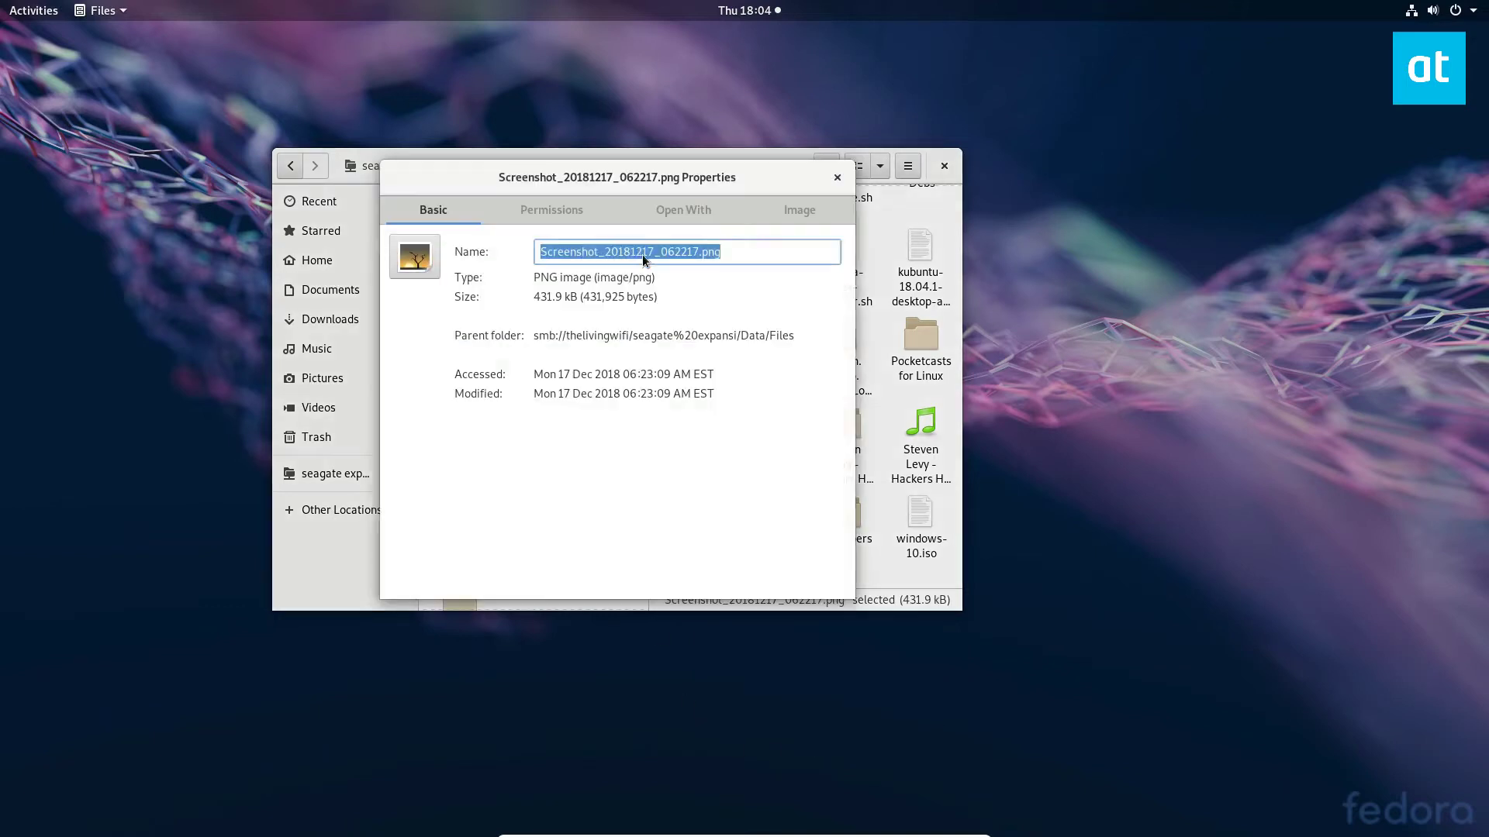
left_click(696, 206)
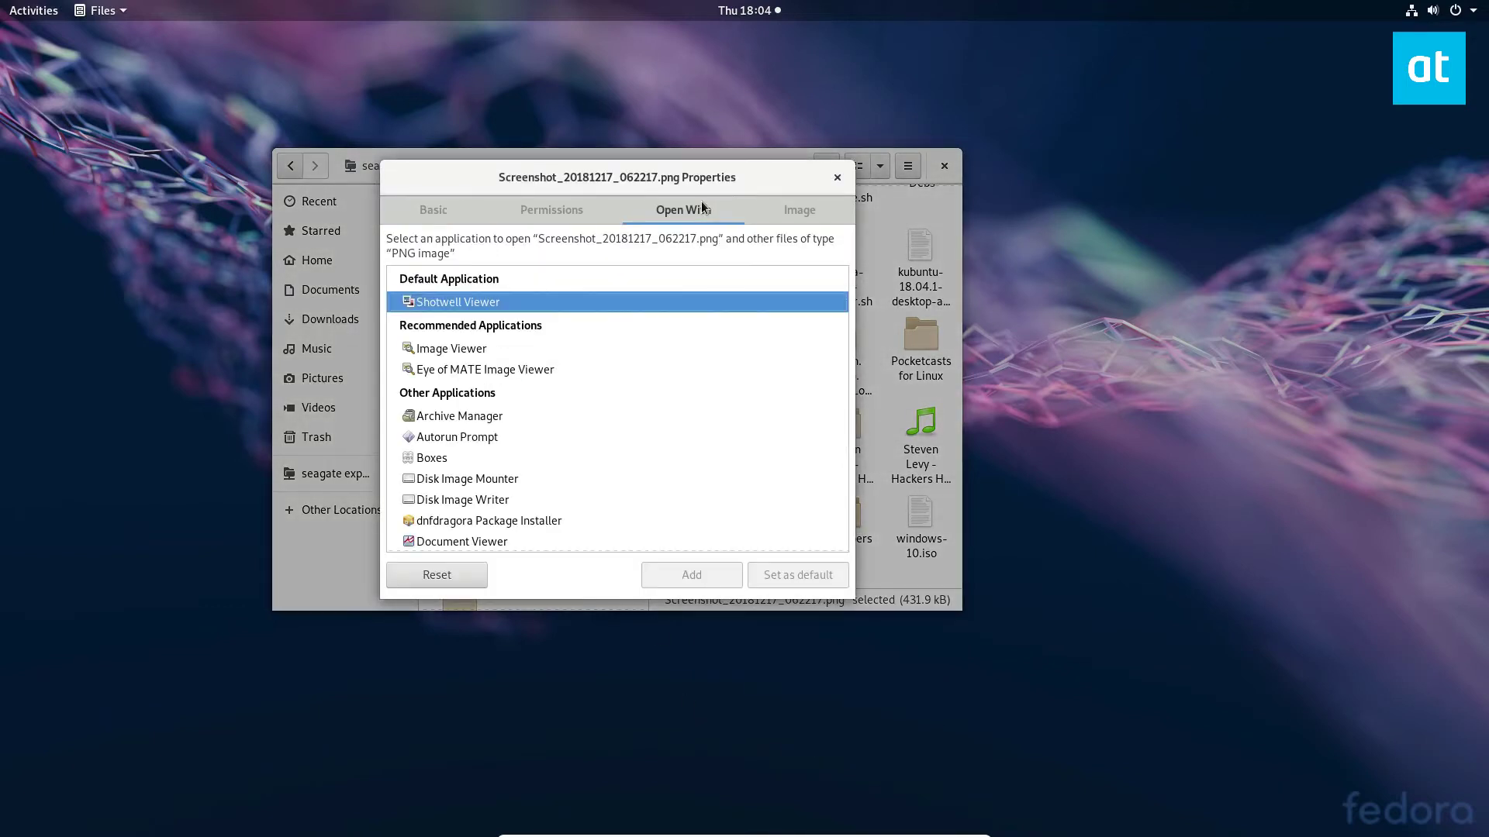
left_click(435, 353)
left_click(799, 576)
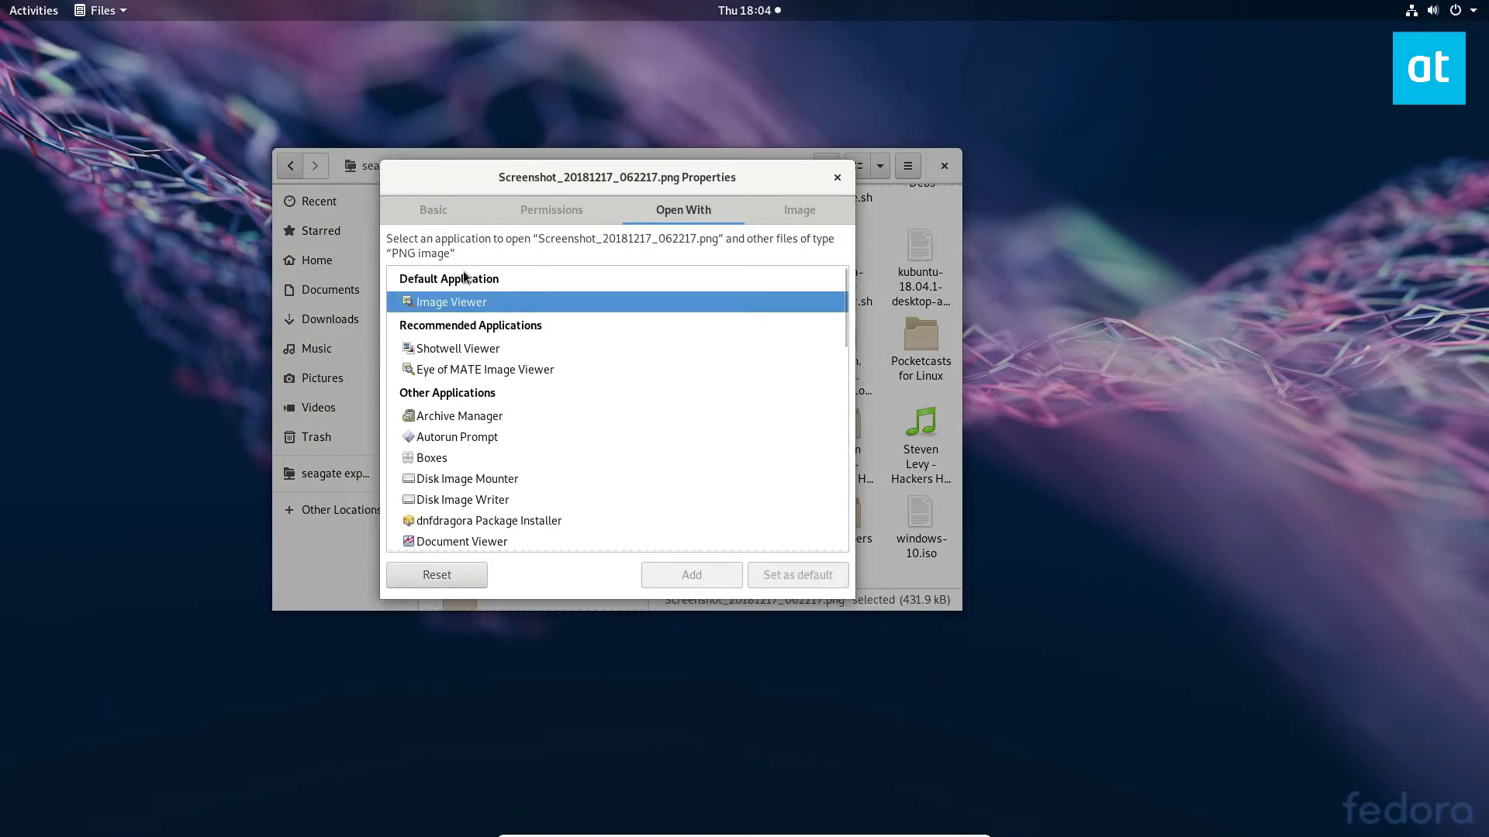
left_click(490, 373)
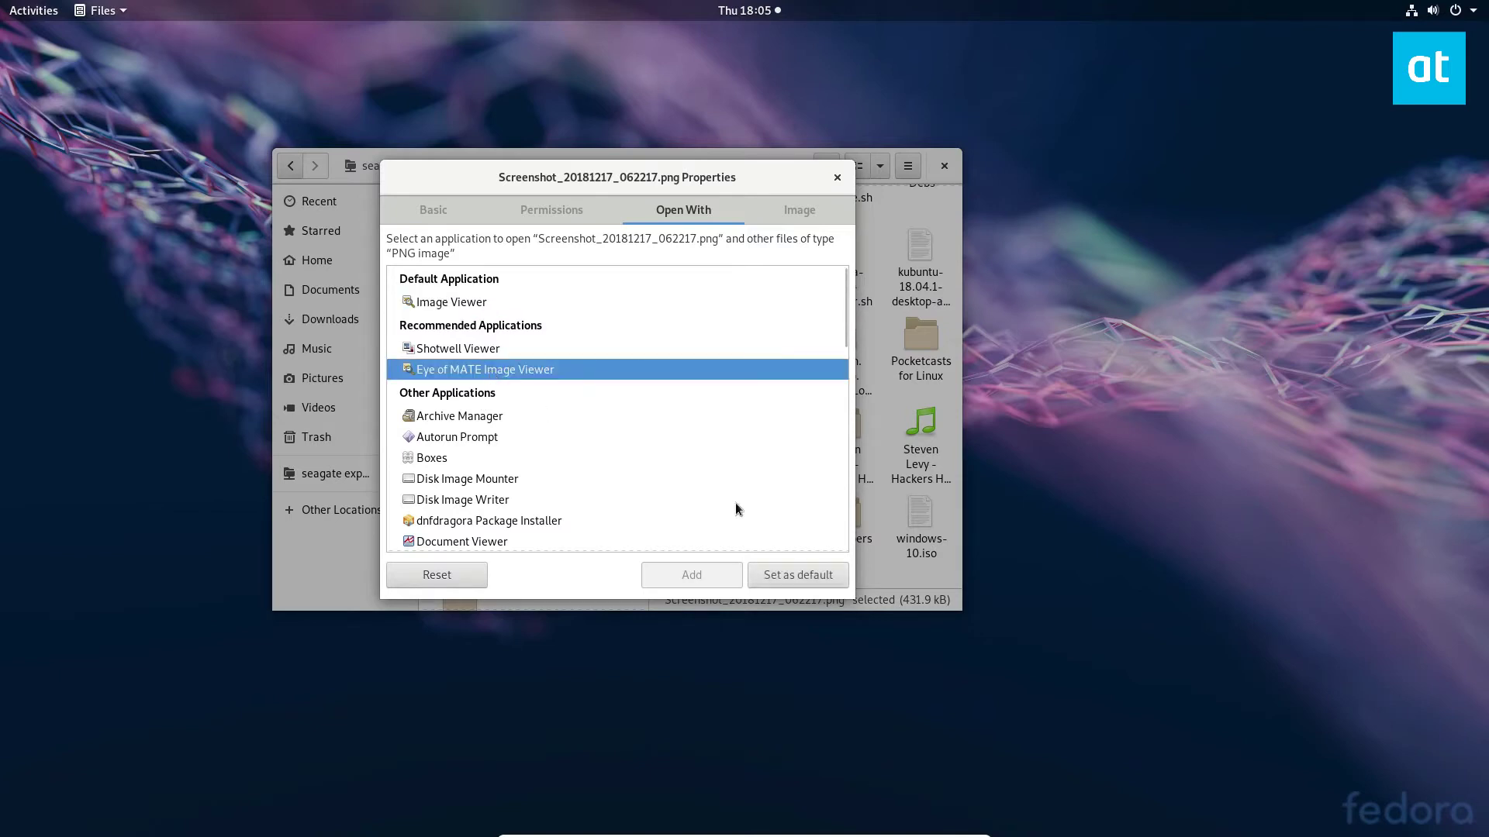
left_click(779, 574)
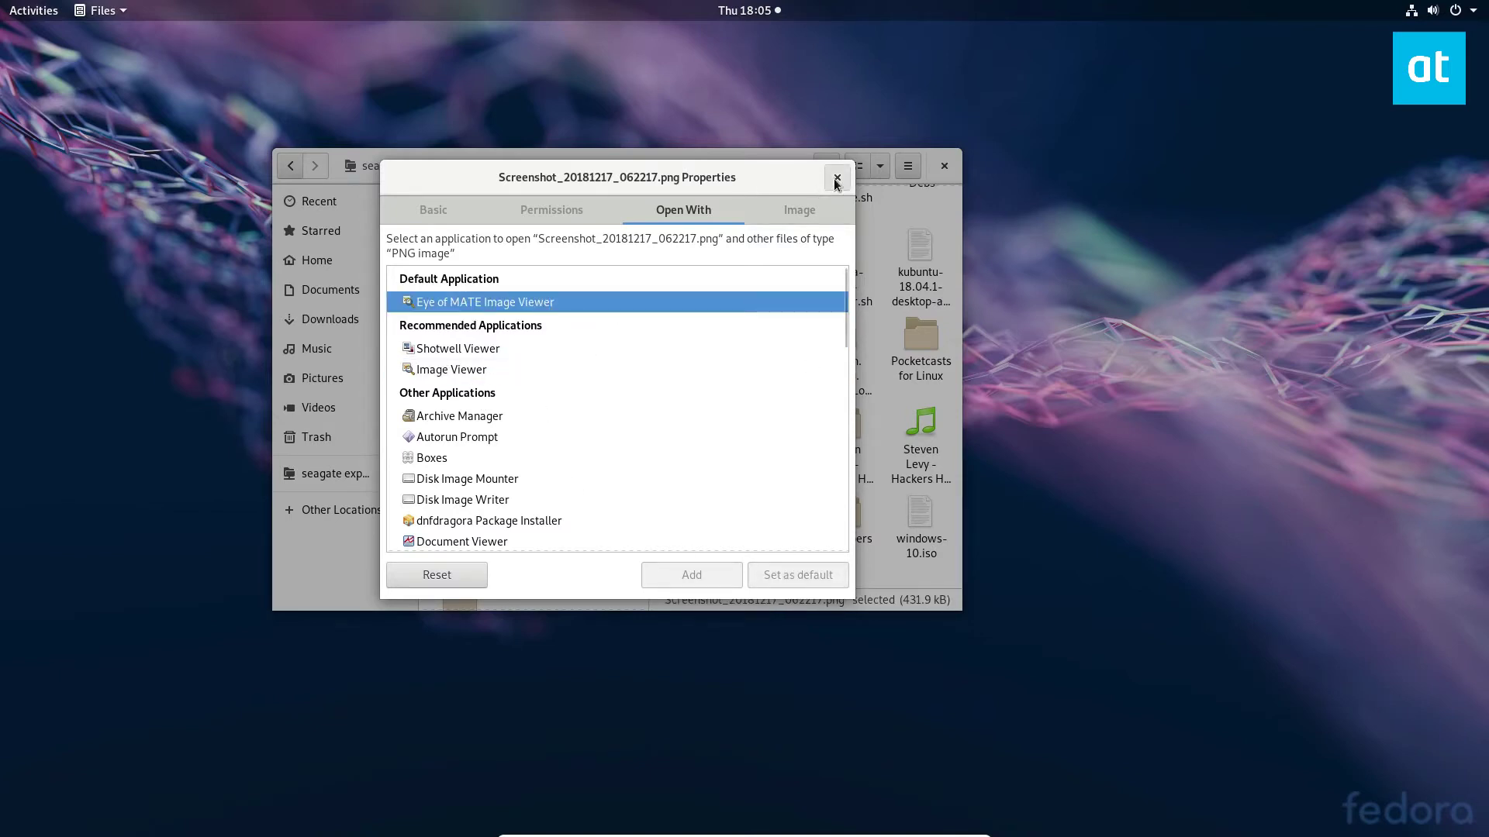
left_click(836, 177)
scroll(723, 480, "down", 2)
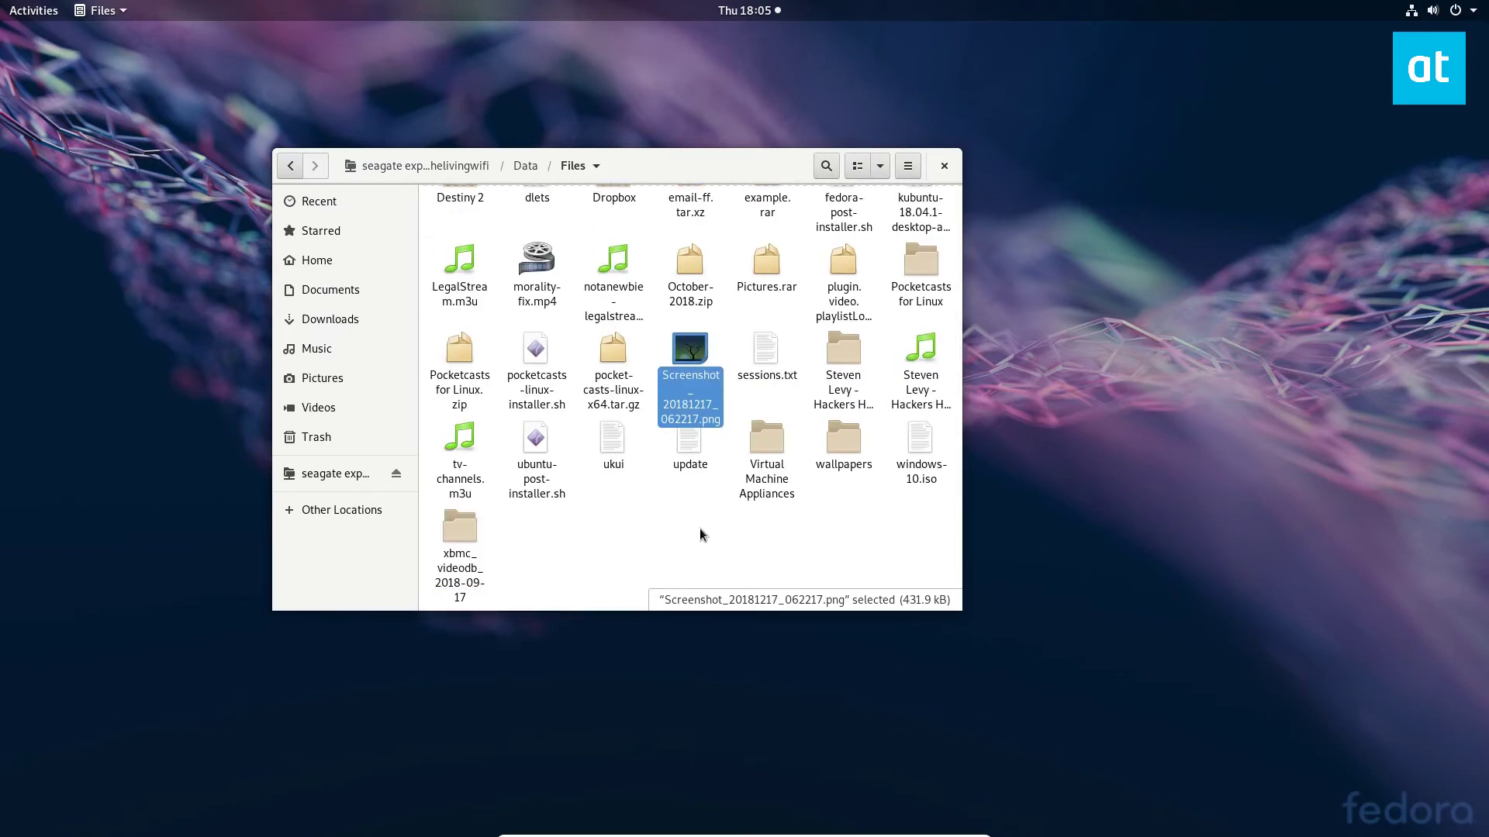
- Set Disk Image Writer as the default for windows-10.iso raw CD images, then close Properties
right_click(932, 465)
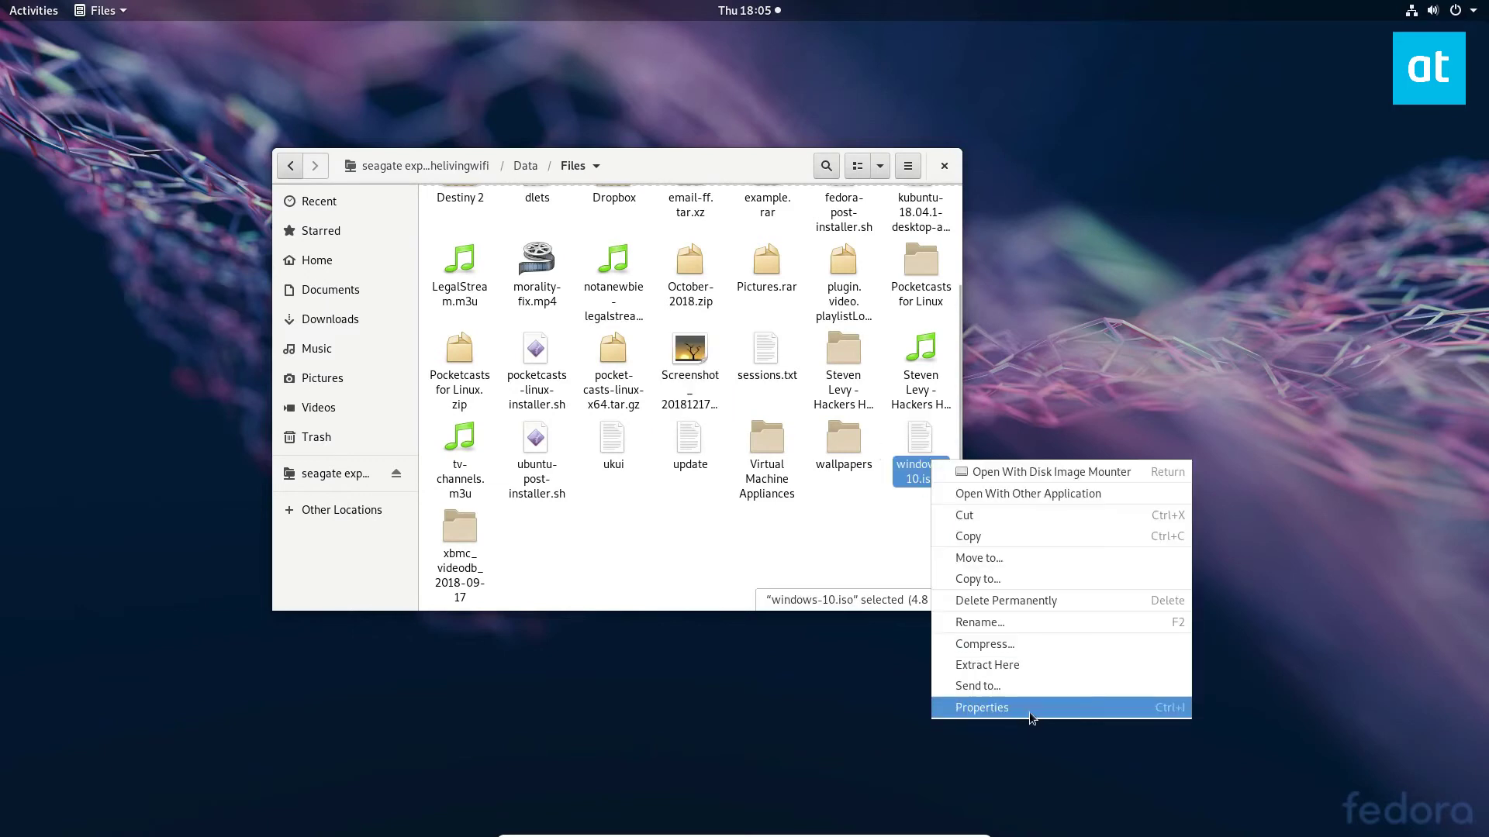
left_click(1033, 709)
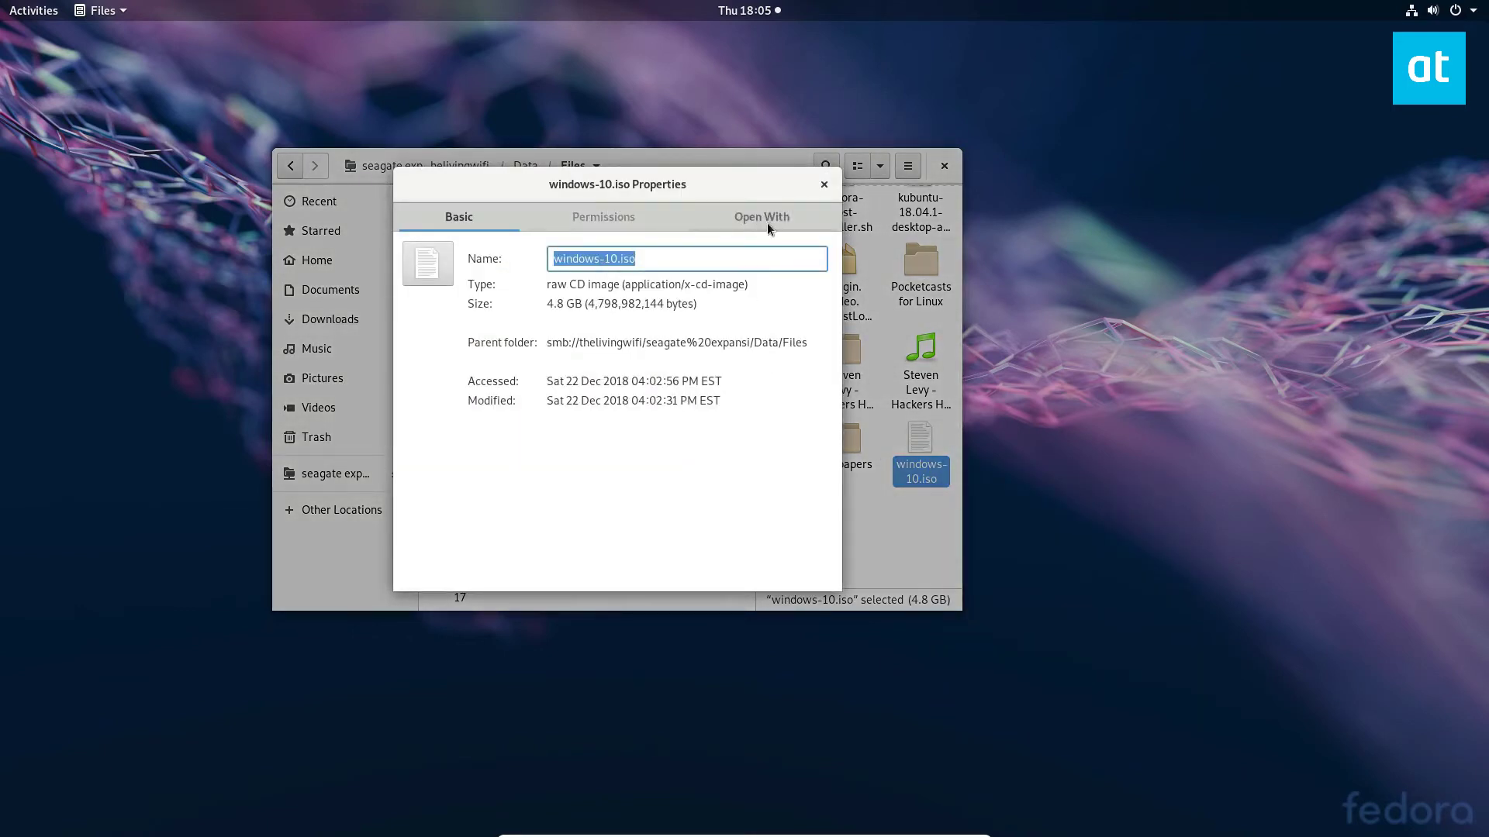
left_click(768, 224)
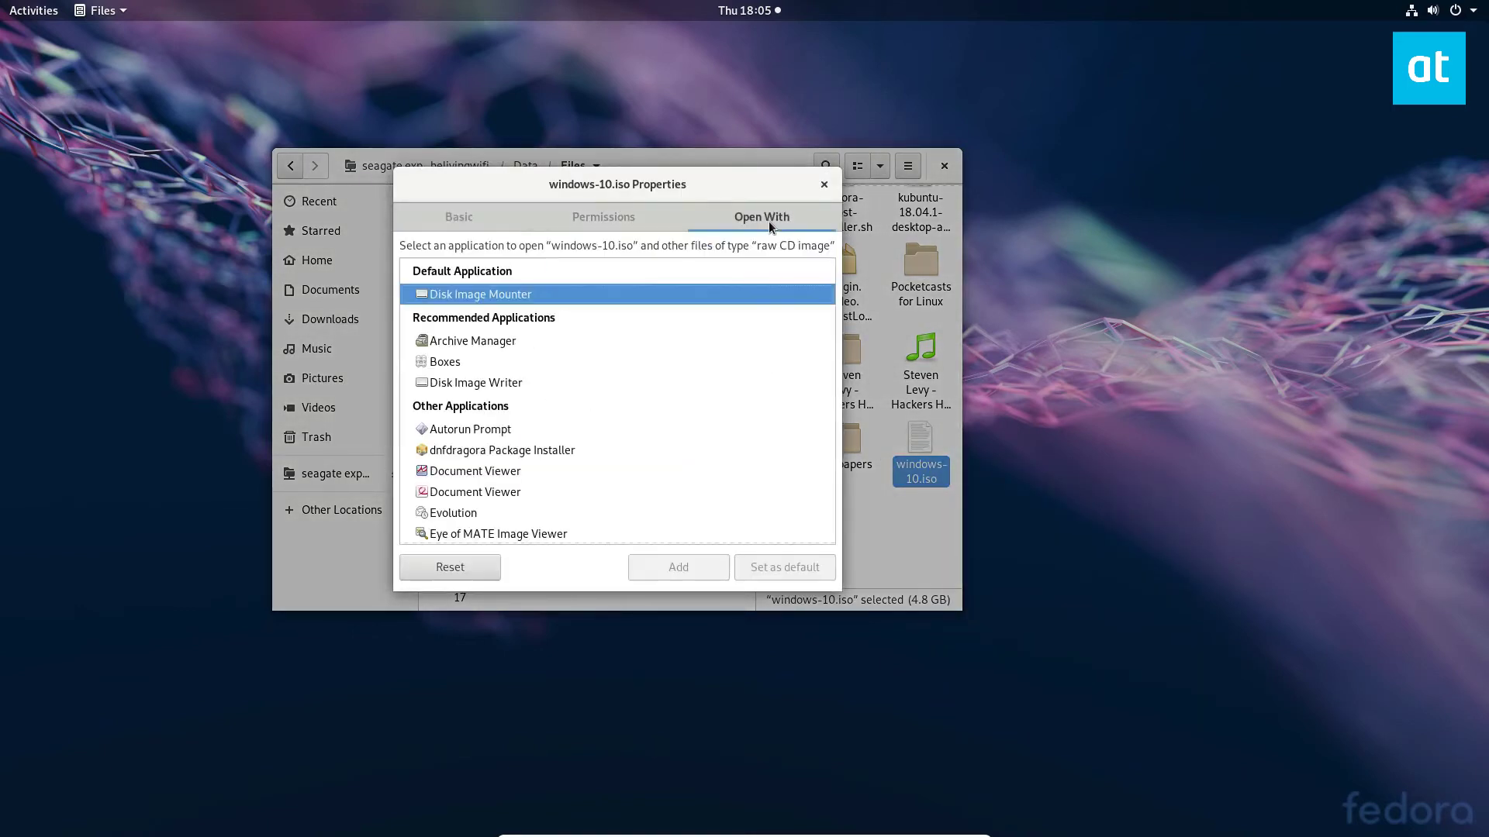
left_click(476, 383)
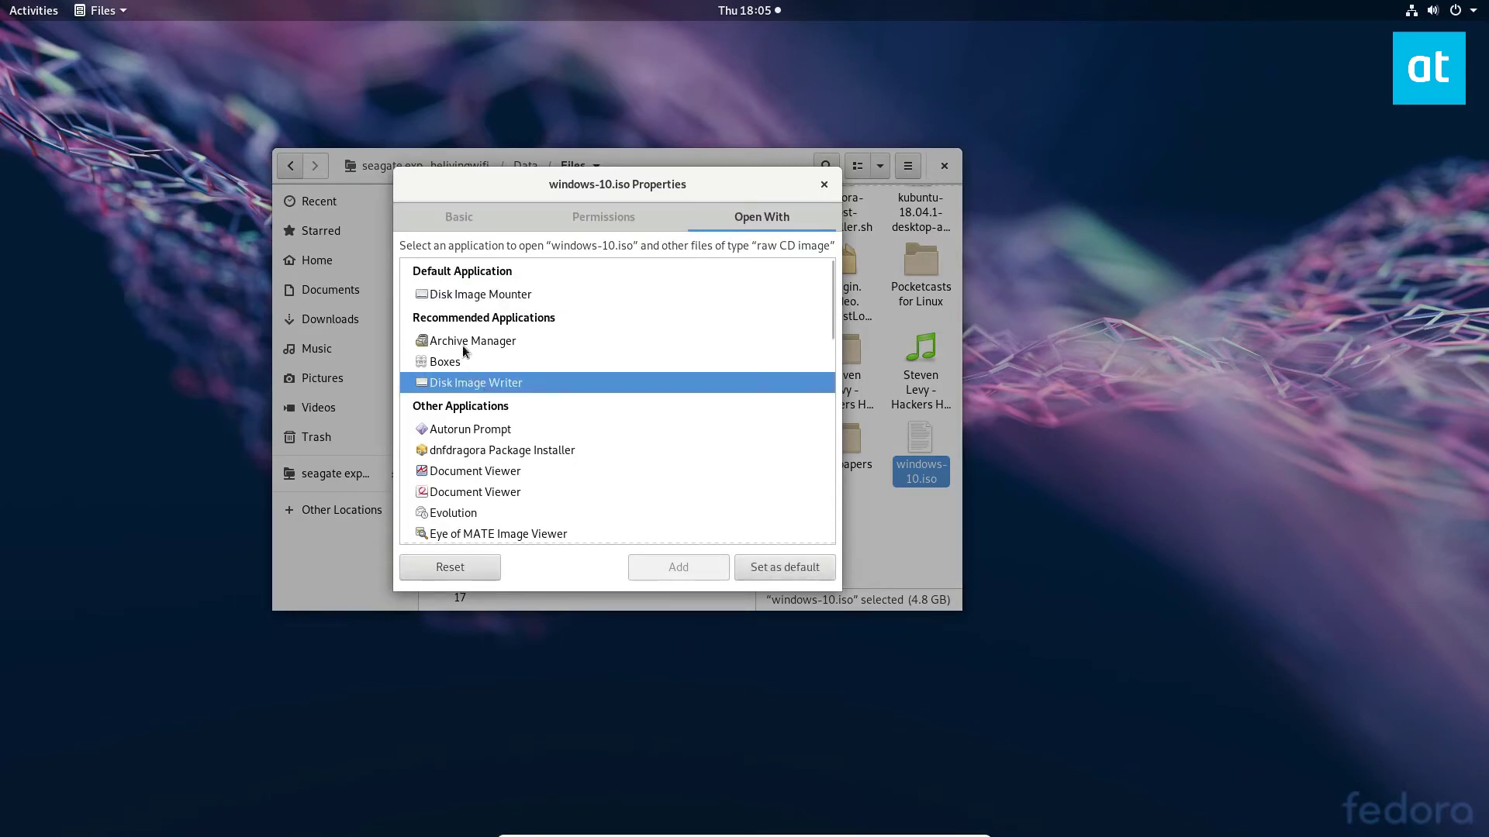
left_click(776, 565)
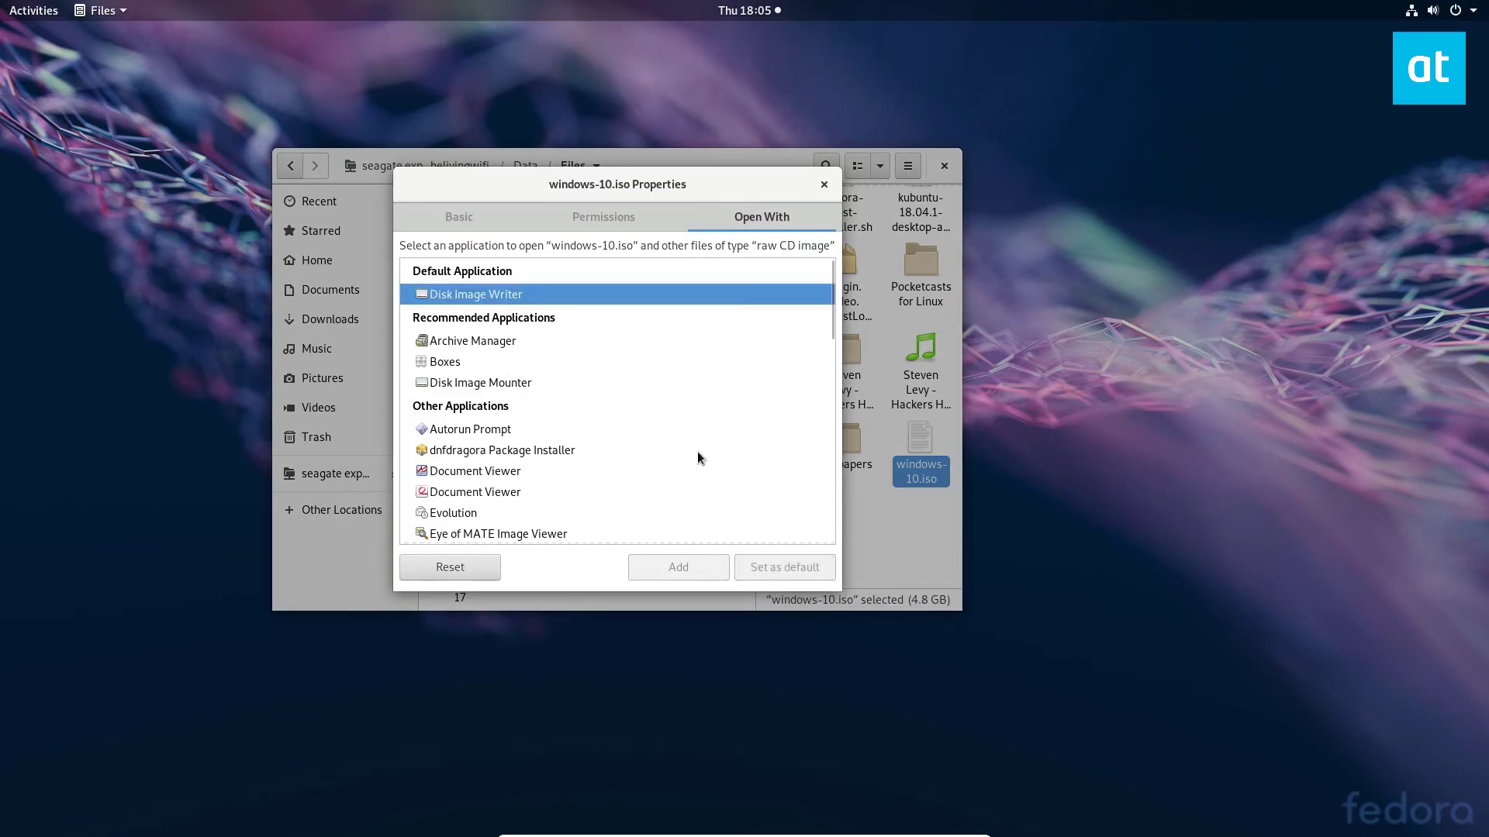
left_click(823, 186)
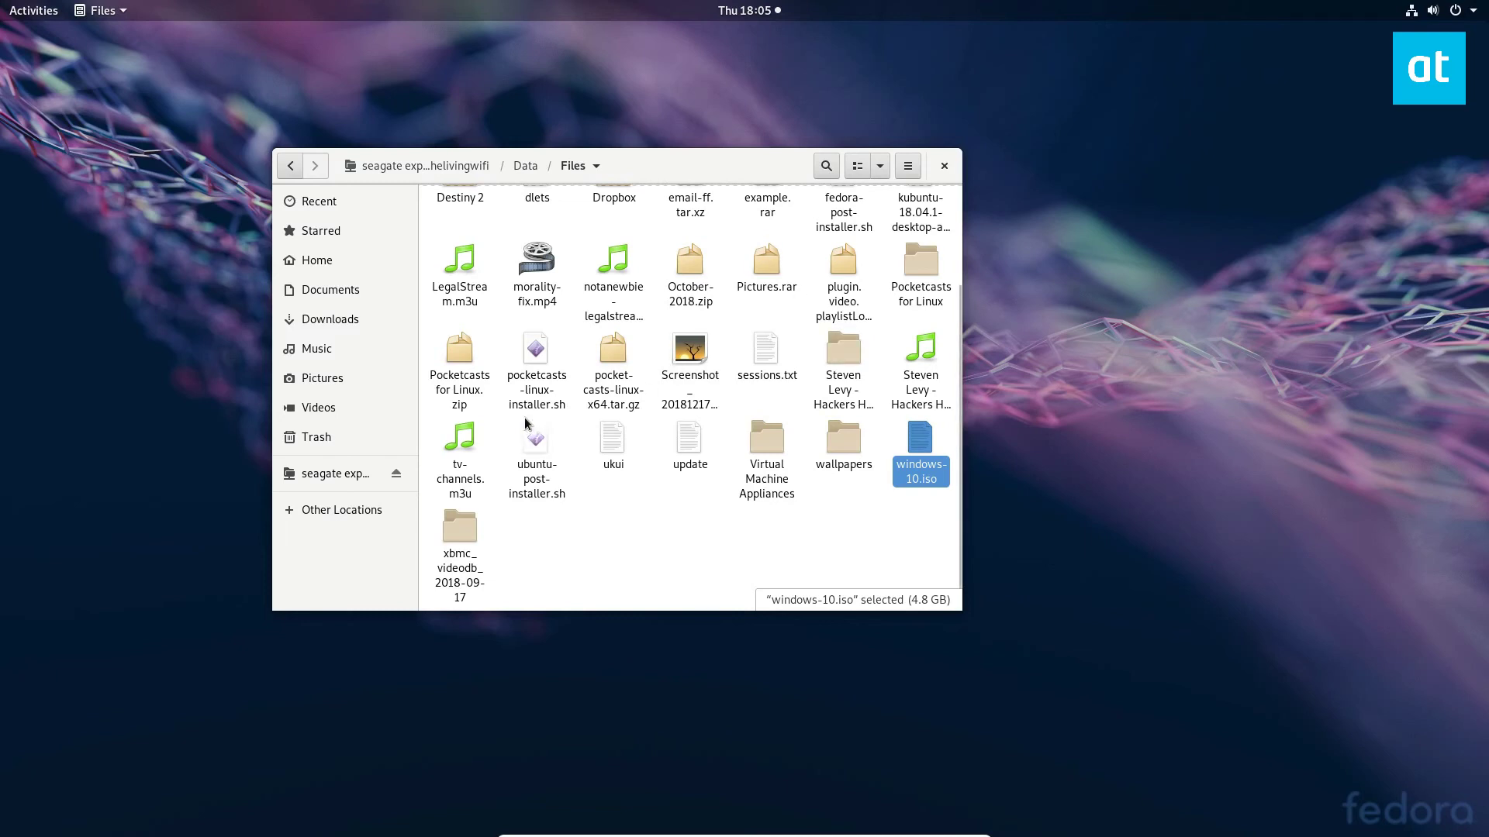
- In pocketcasts-linux-installer.sh's Open With list, select LibreOffice Writer for shell scripts
right_click(515, 374)
left_click(633, 612)
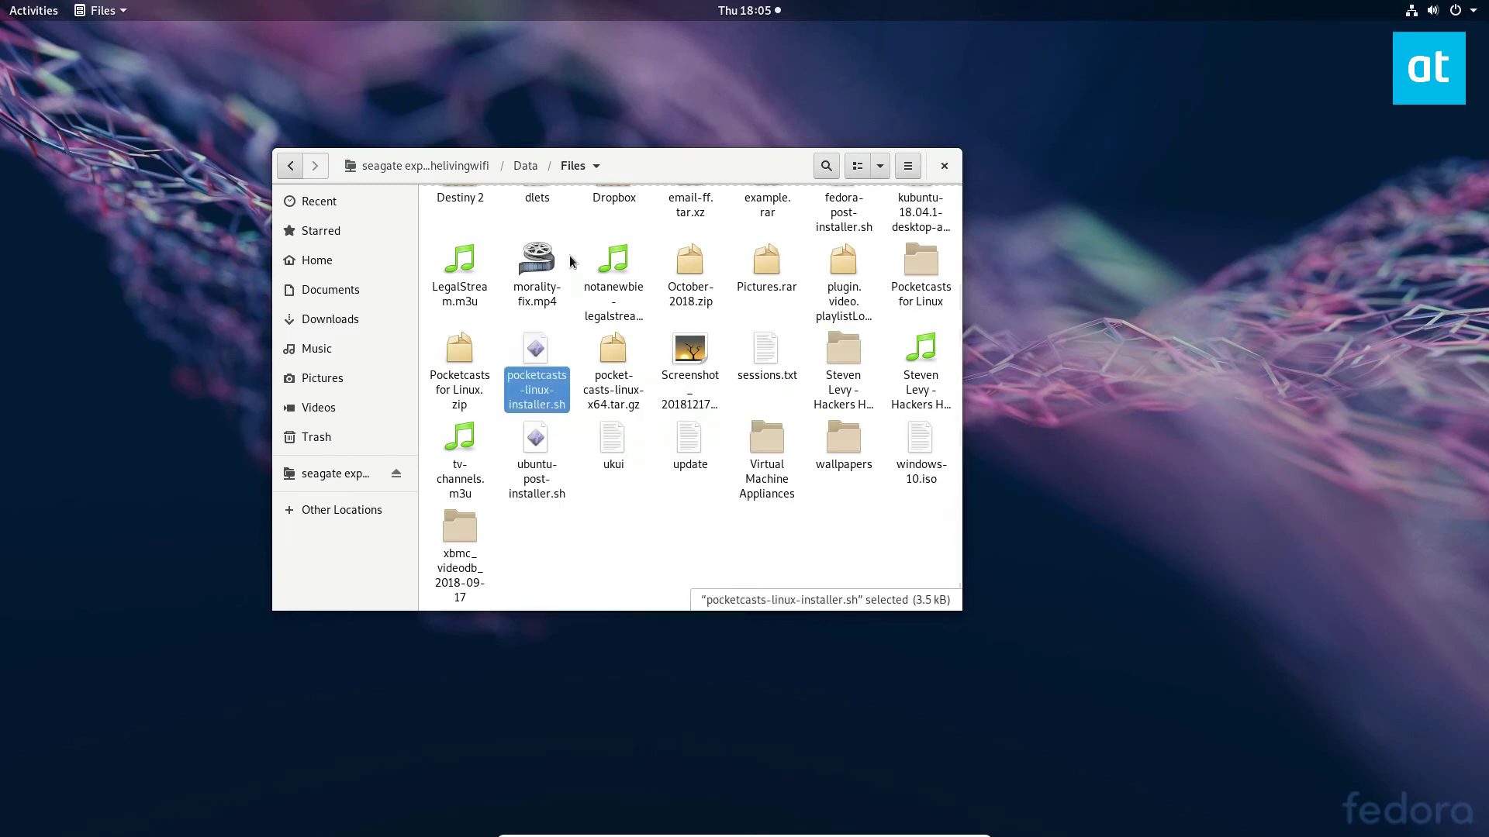
left_click(760, 220)
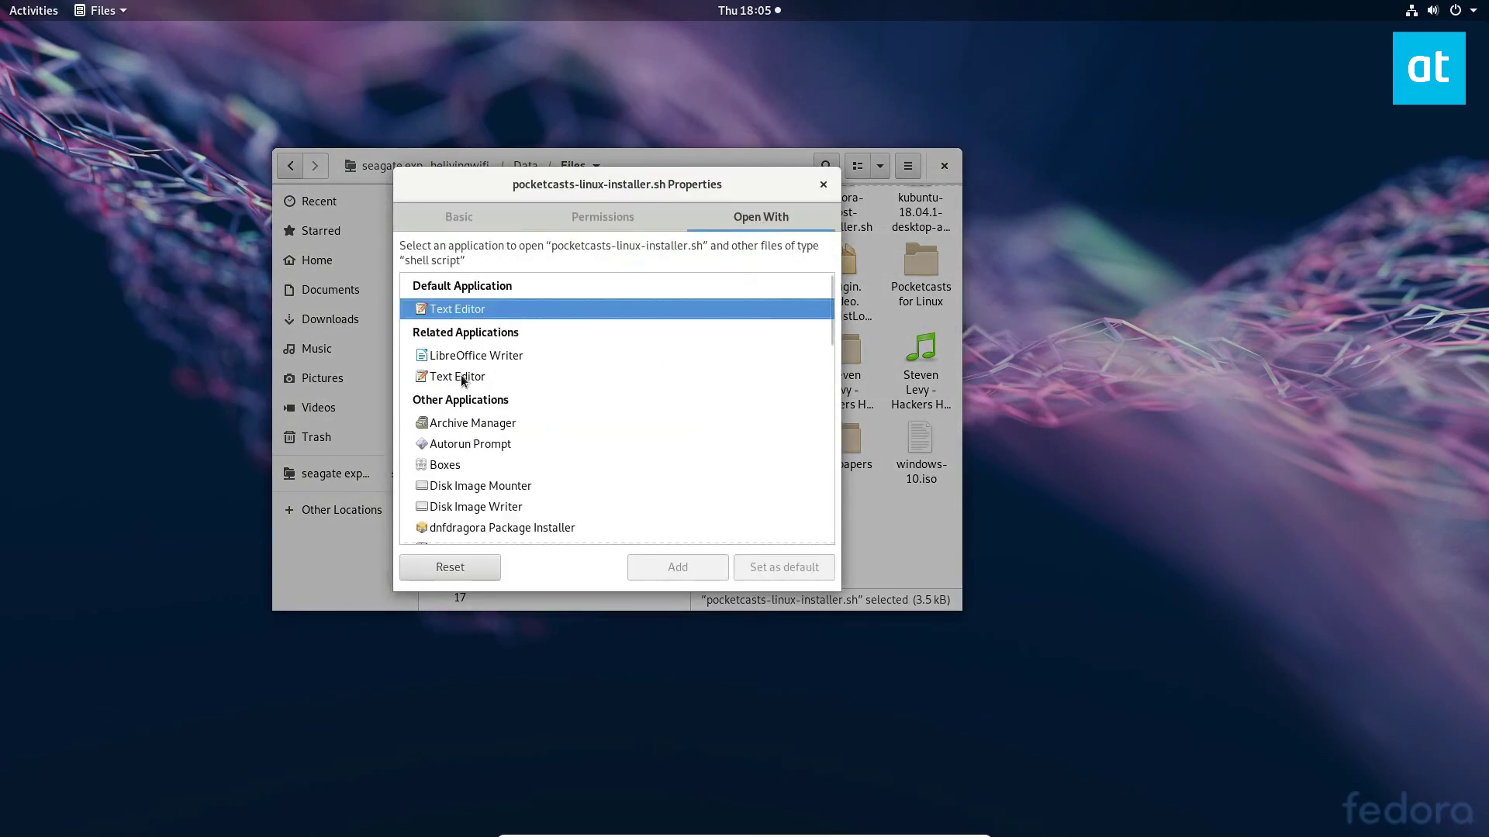
left_click(461, 378)
left_click(482, 358)
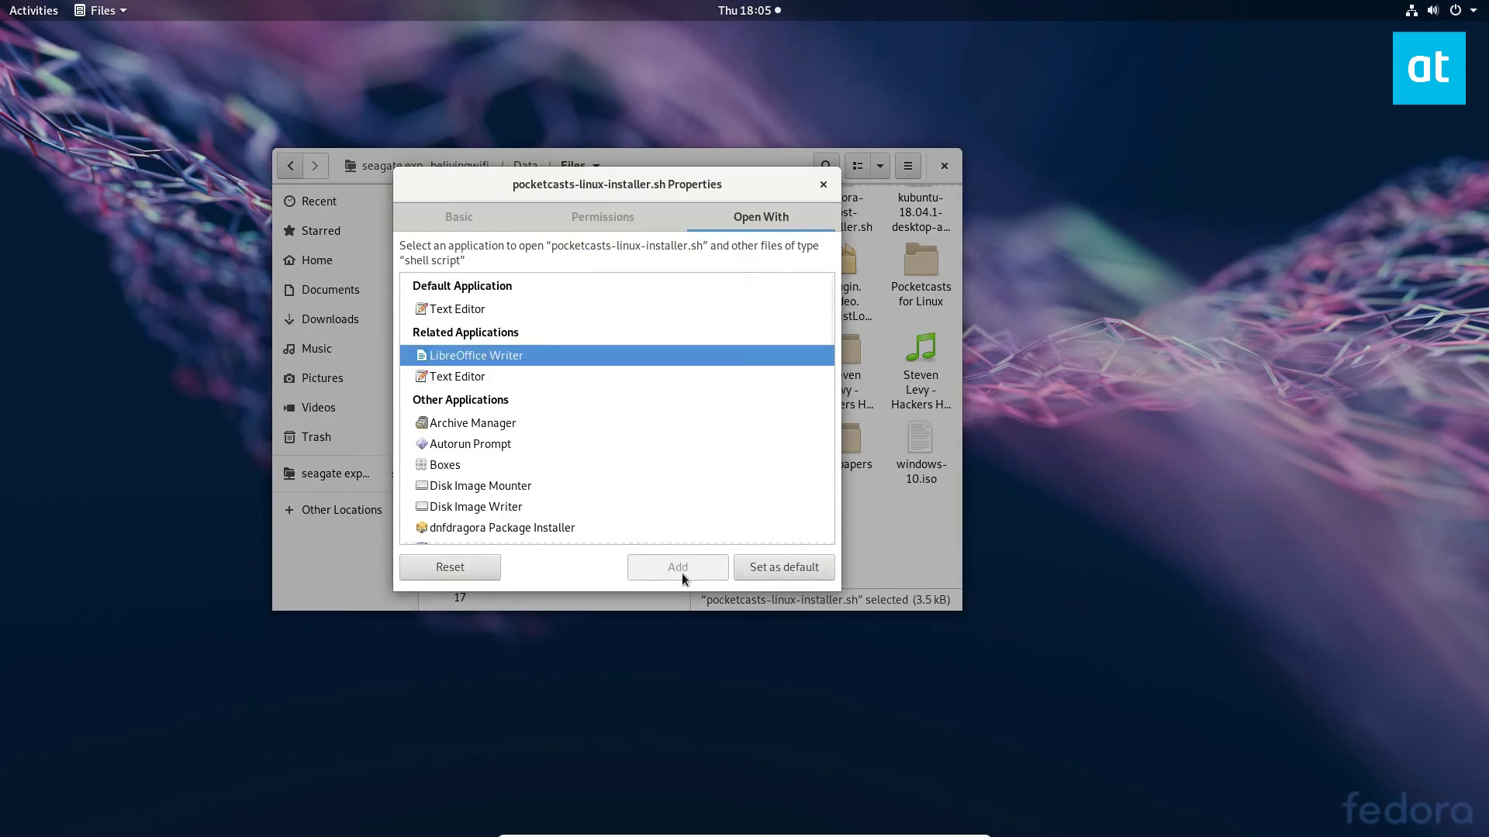